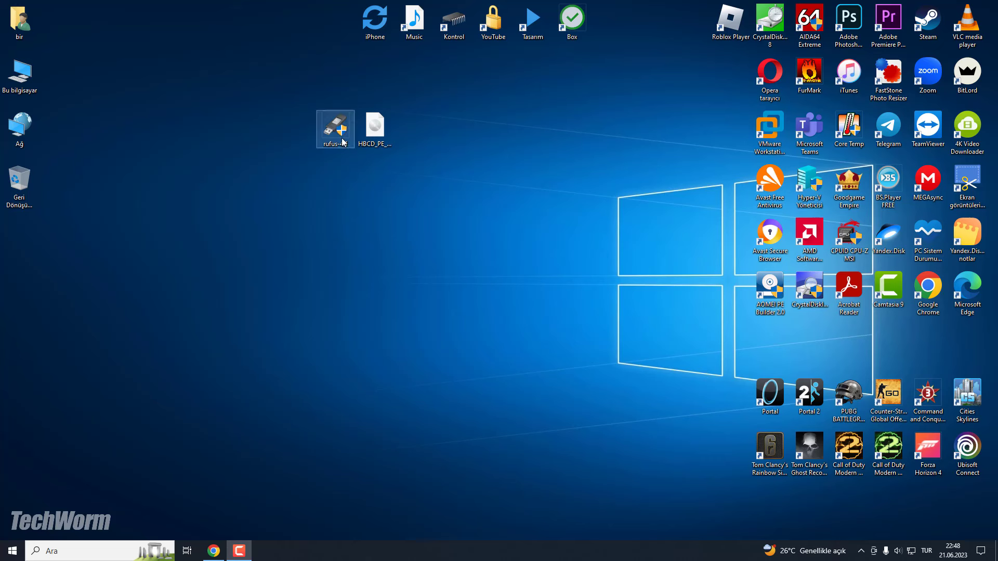
left_click(366, 135)
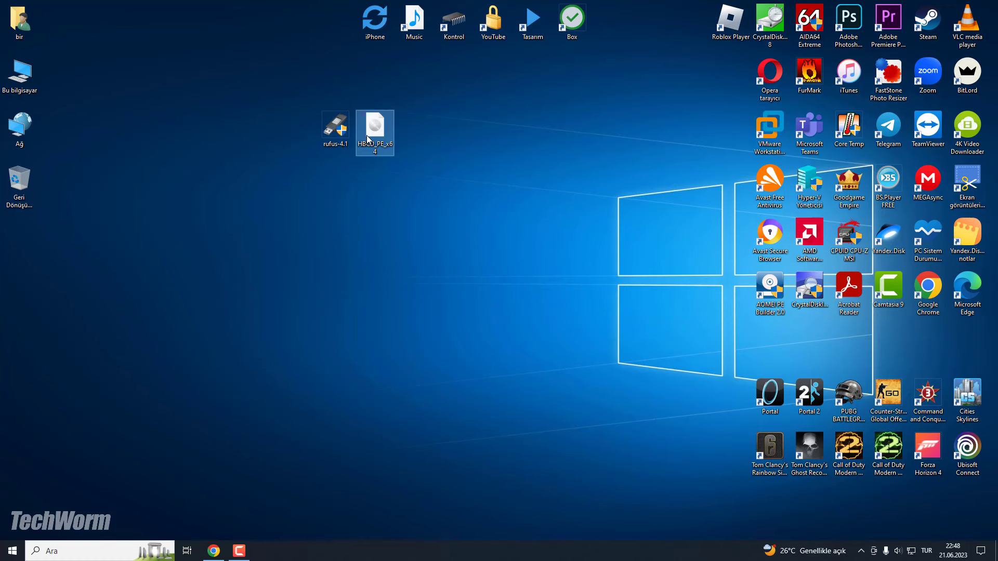
left_click_drag(251, 77, 490, 215)
left_click(452, 348)
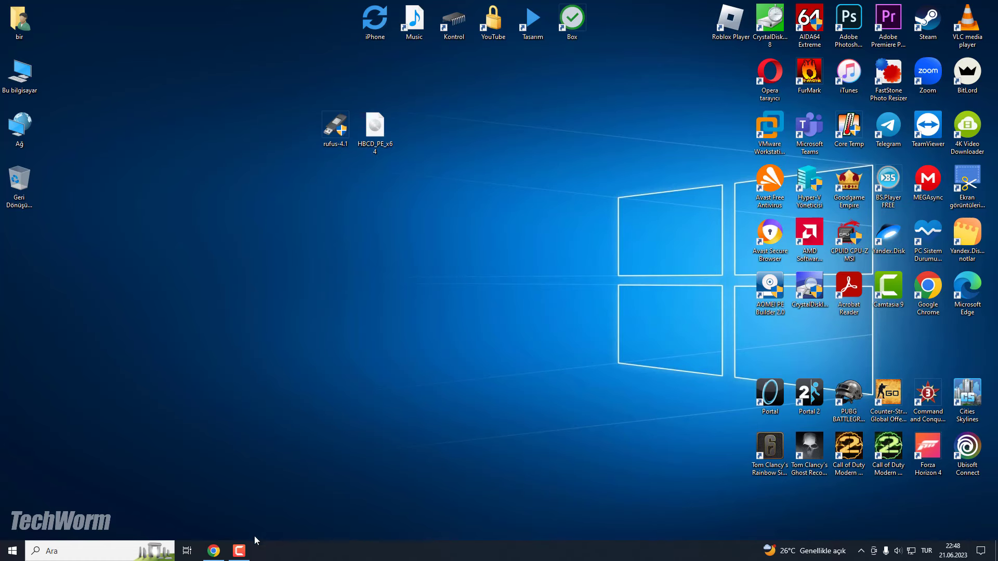
Switch to Chrome and locate the rufus-4.1.exe download on the Rufus site and HBCD_PE_x64.iso on the Hiren's BootCD PE download page
left_click(214, 551)
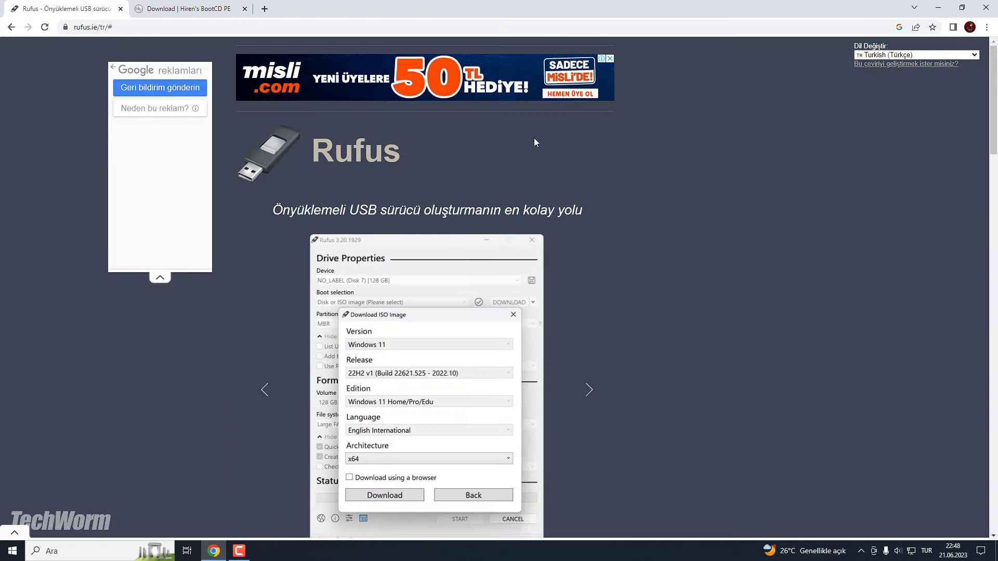
scroll(715, 270, "down", 8)
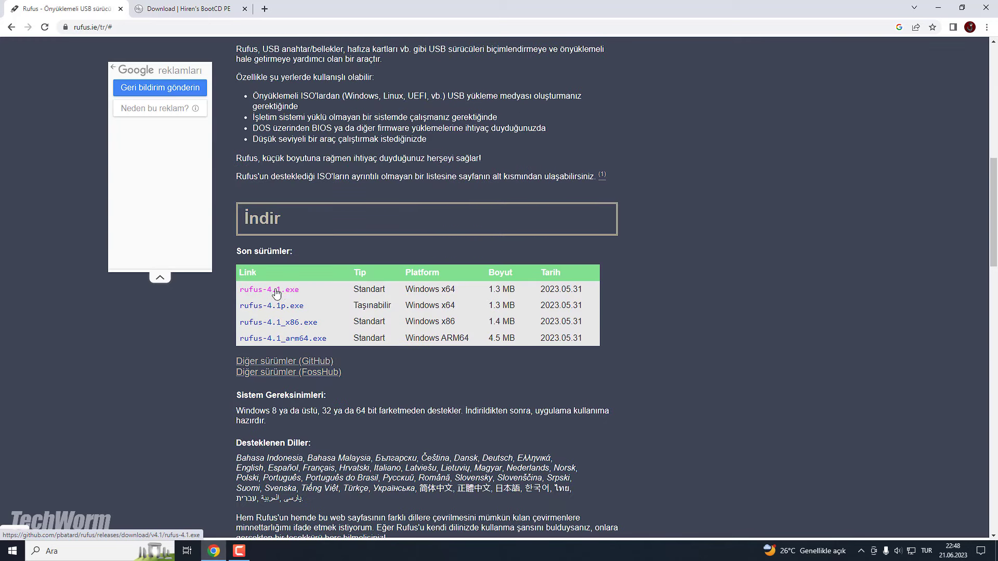
left_click(174, 10)
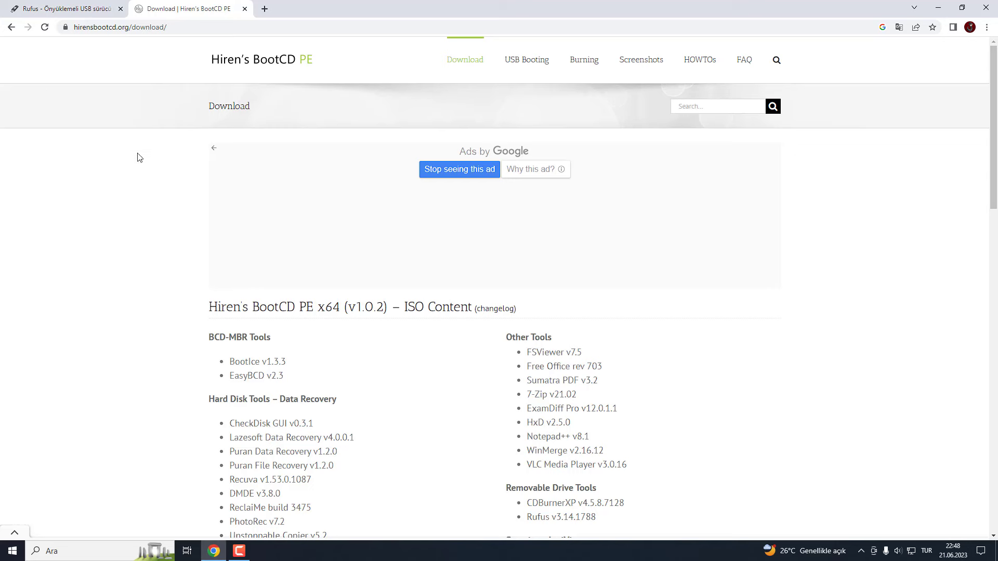
scroll(175, 239, "down", 3)
scroll(177, 236, "down", 12)
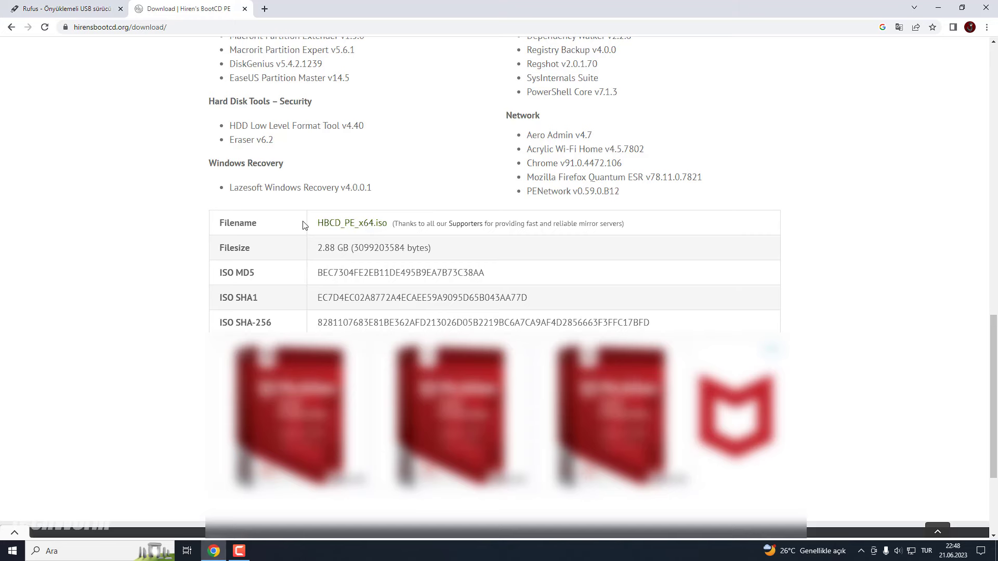
left_click(365, 223)
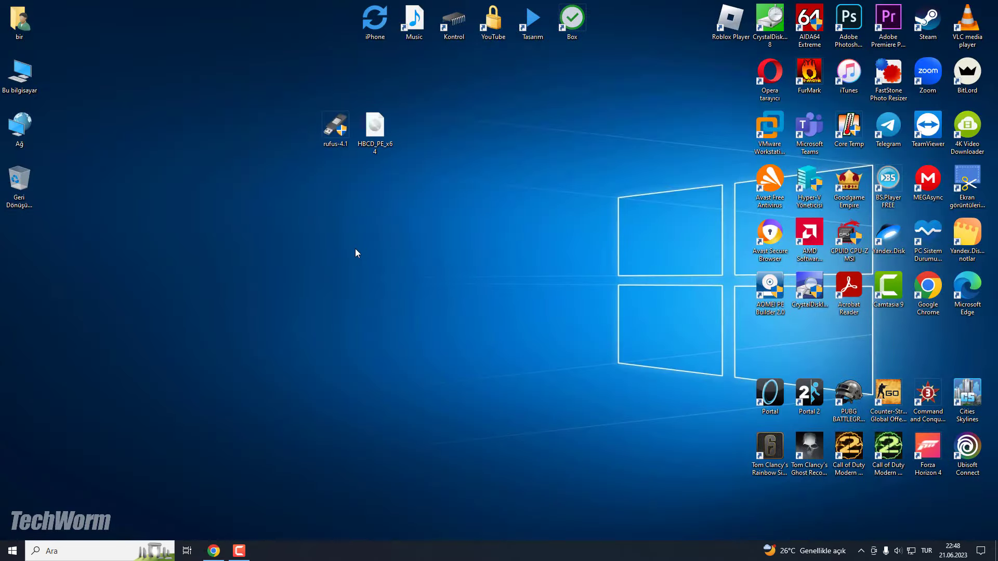
Check the USB drive (E:) under Bu bilgisayar in File Explorer and close the window
double_click(20, 74)
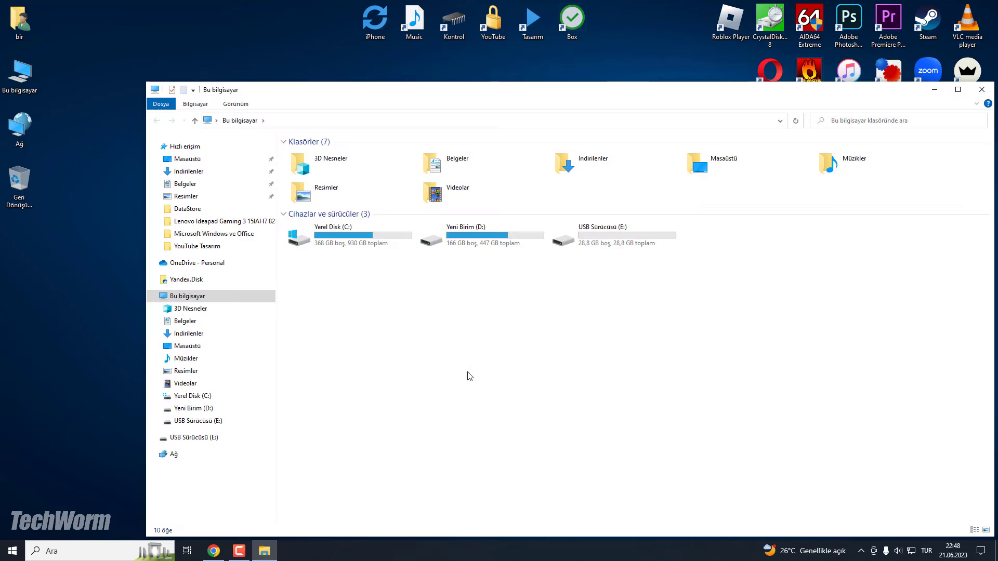
left_click(615, 247)
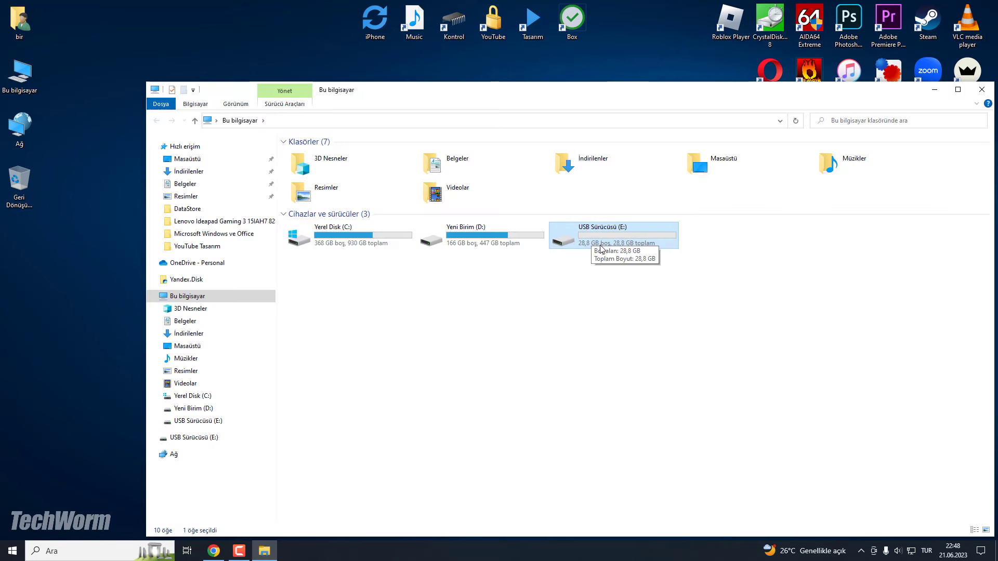
key("alt+F4")
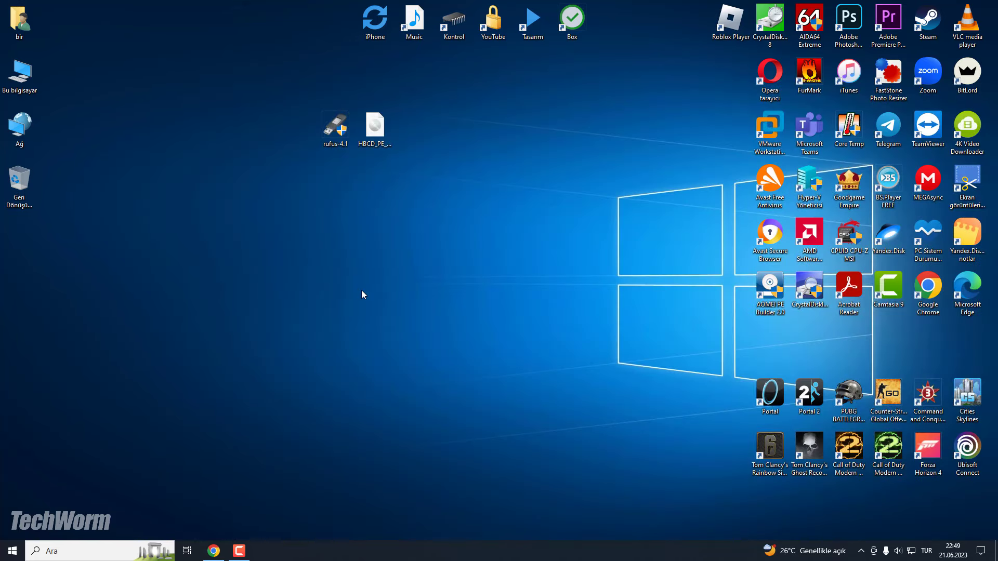
Launch rufus-4.1, choose HBCD_PE_x64.iso from the desktop as the boot image, and start writing it to the NO_LABEL (E:) drive, accepting data erasure
double_click(336, 127)
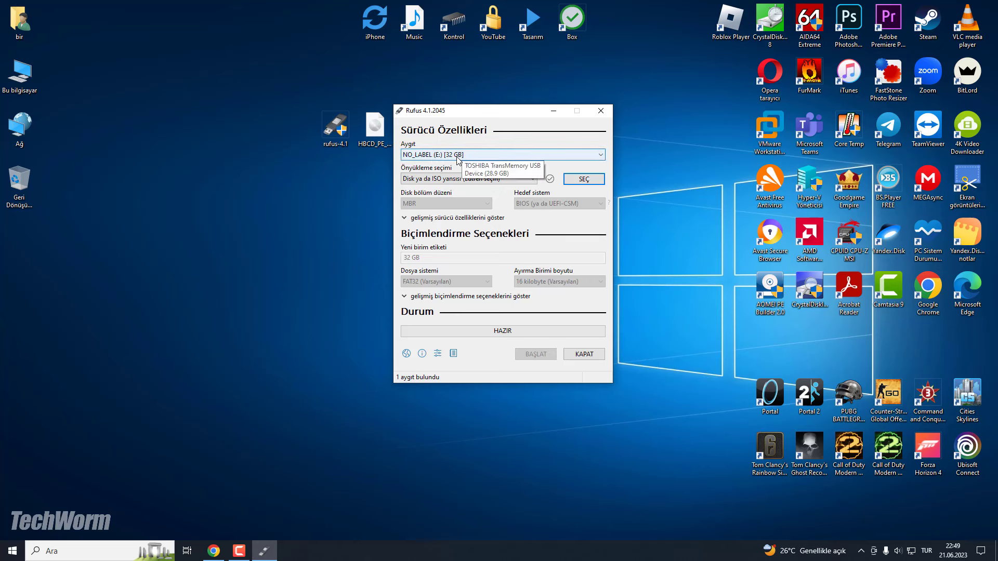
left_click(586, 184)
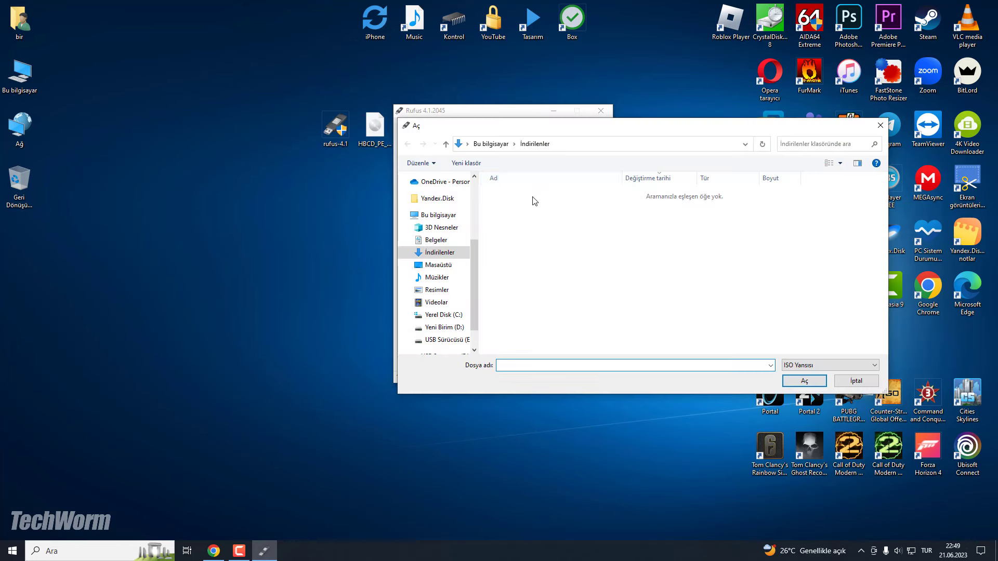
left_click(439, 265)
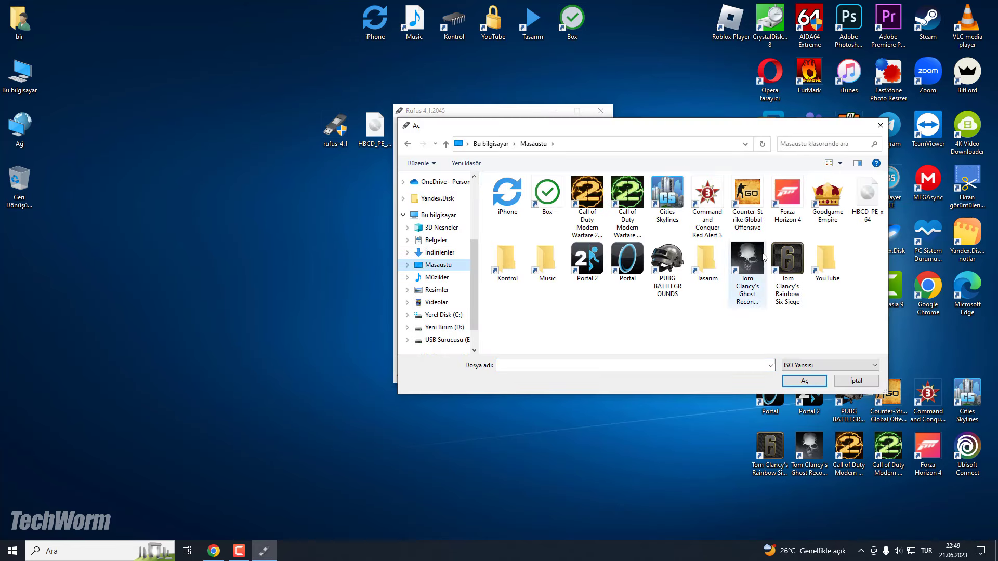
left_click(866, 198)
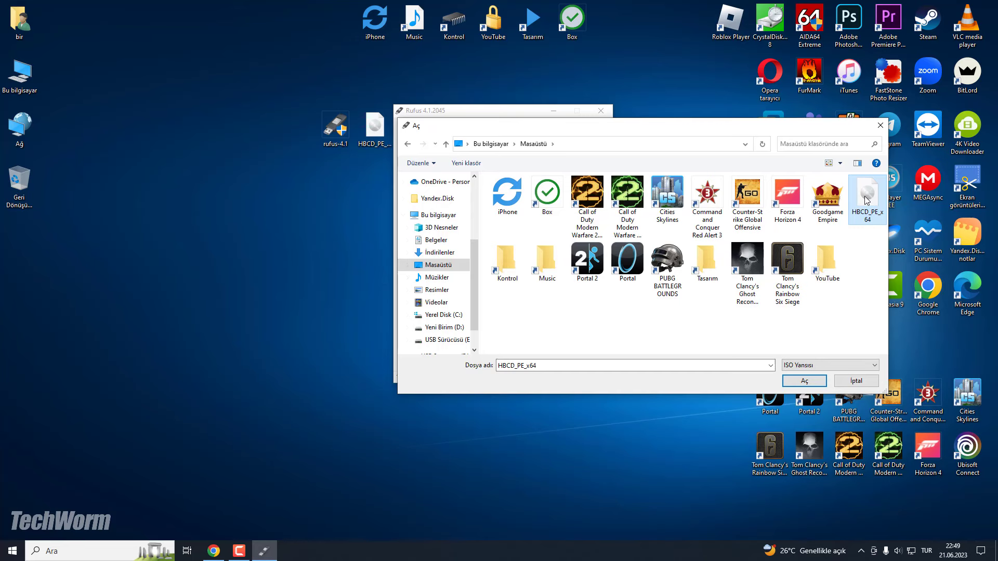
double_click(868, 201)
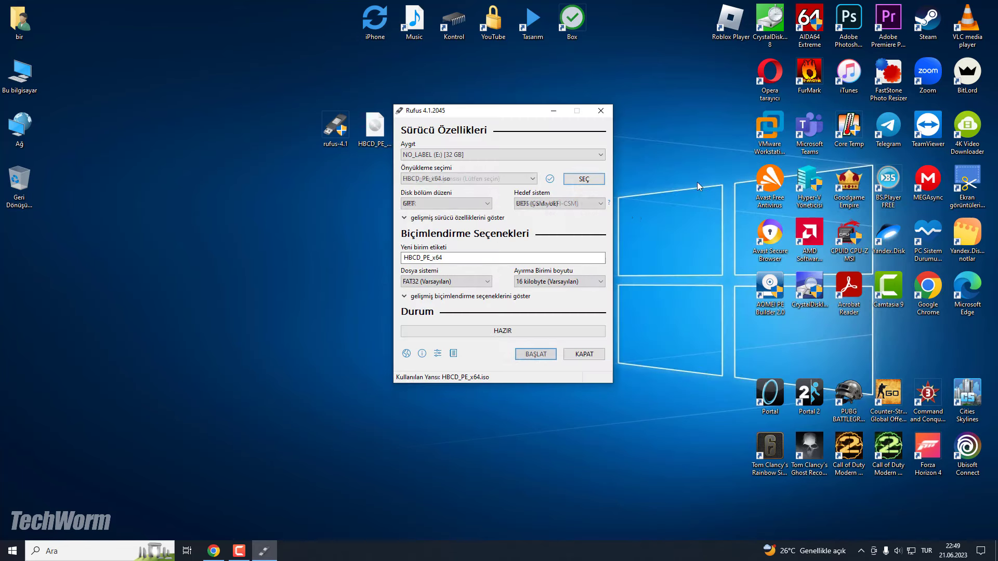
left_click(532, 355)
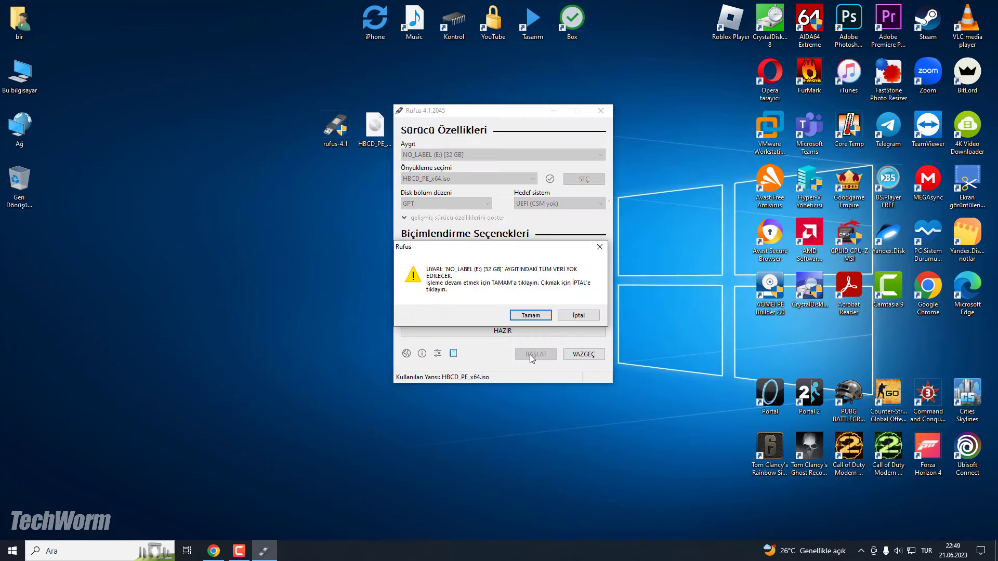
left_click(531, 315)
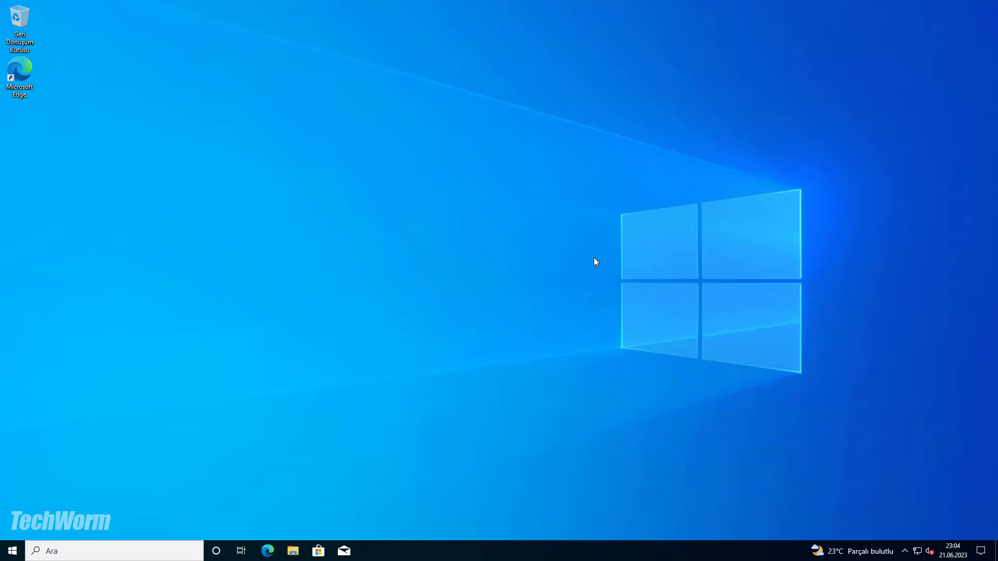
Open Disk Yönetimi in Bilgisayar Yönetimi and initialize Disk 1 with the GPT partition style
left_click(105, 552)
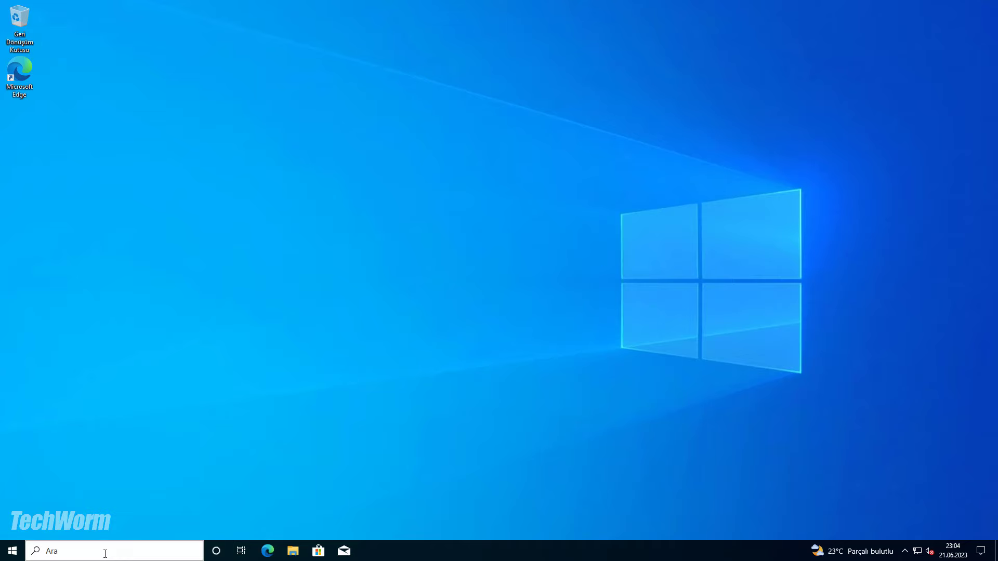
type("bilgisayar yön")
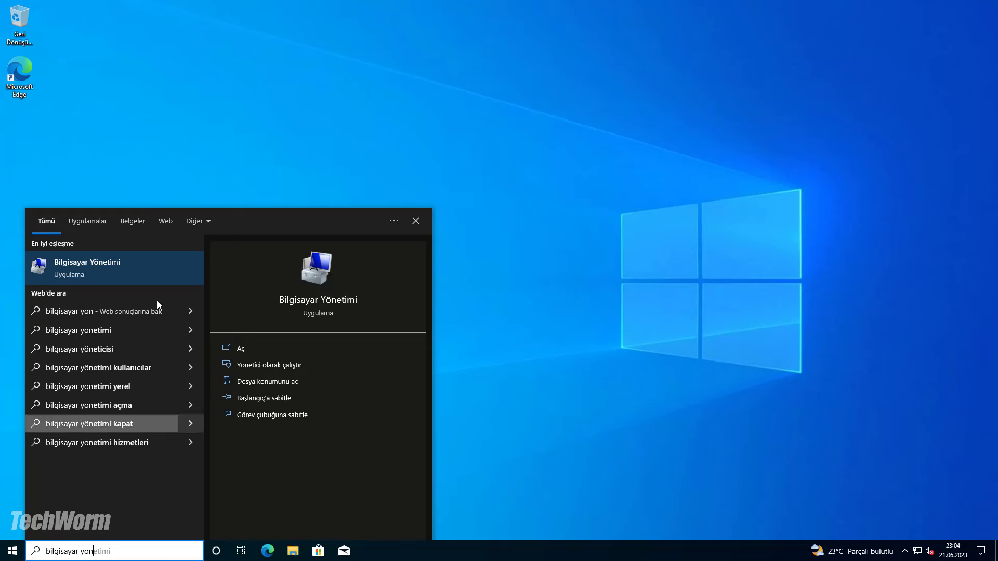
left_click(159, 268)
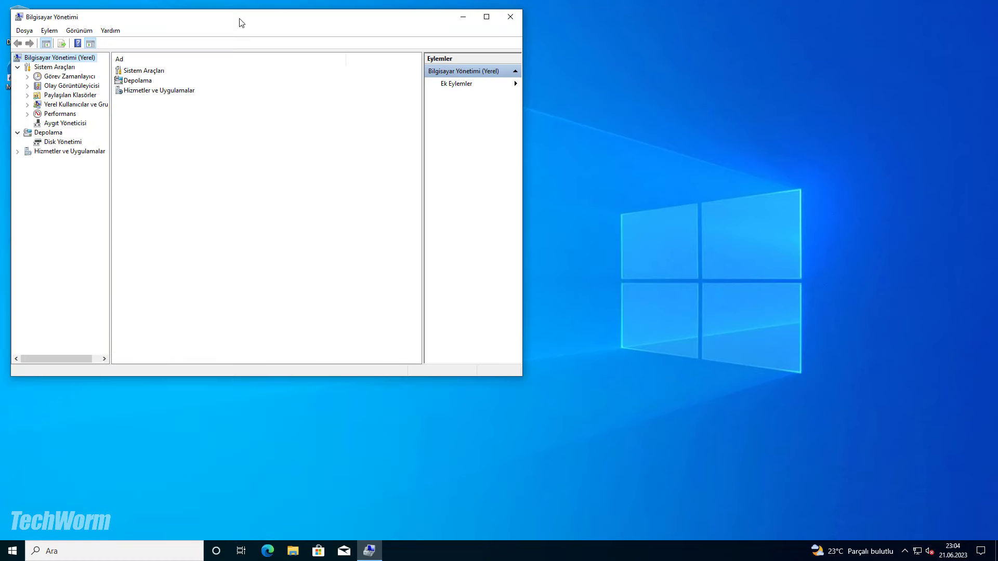
left_click_drag(241, 21, 464, 103)
left_click(282, 220)
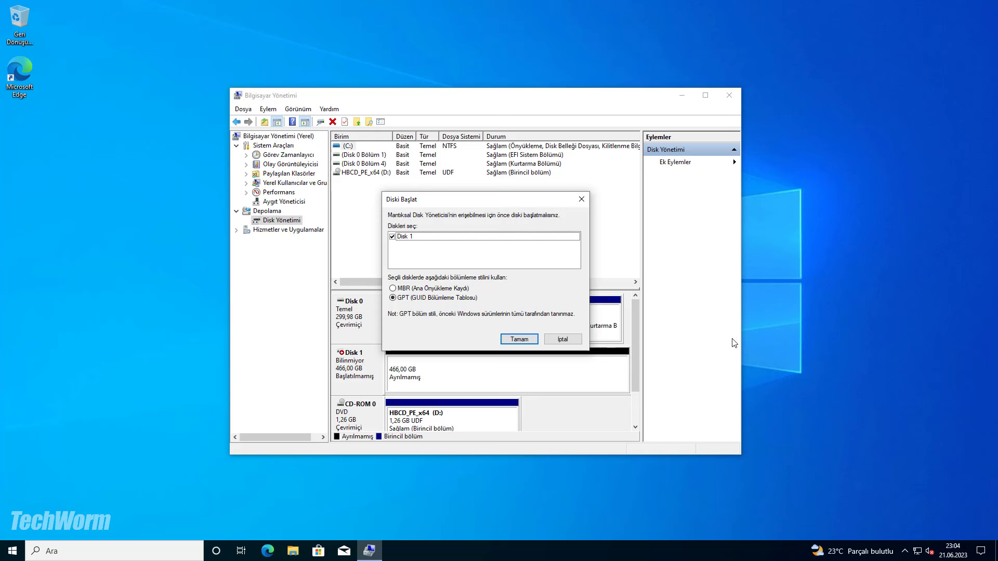
left_click(519, 339)
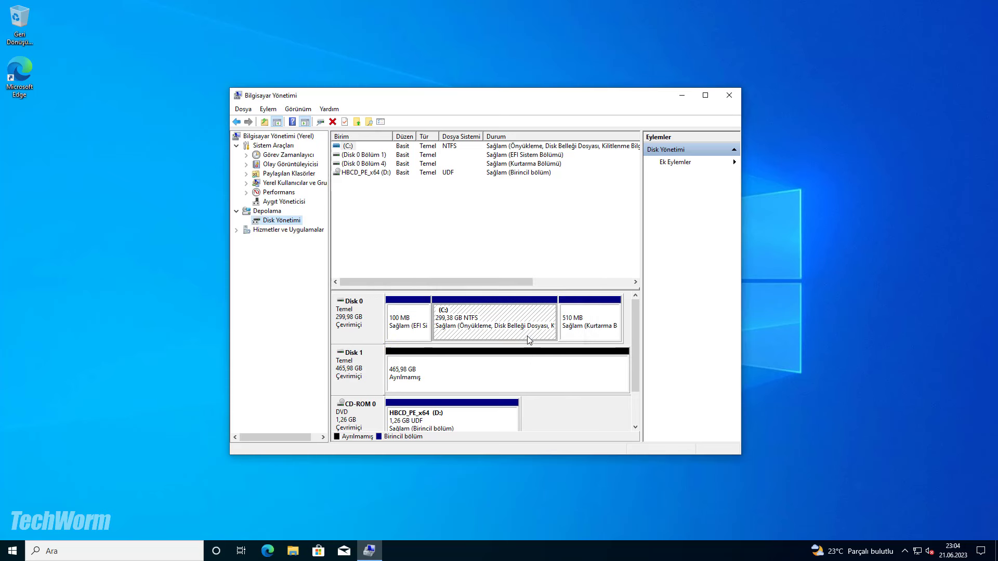
Examine the commands offered for Disk 1 and its unallocated space without applying any
right_click(352, 364)
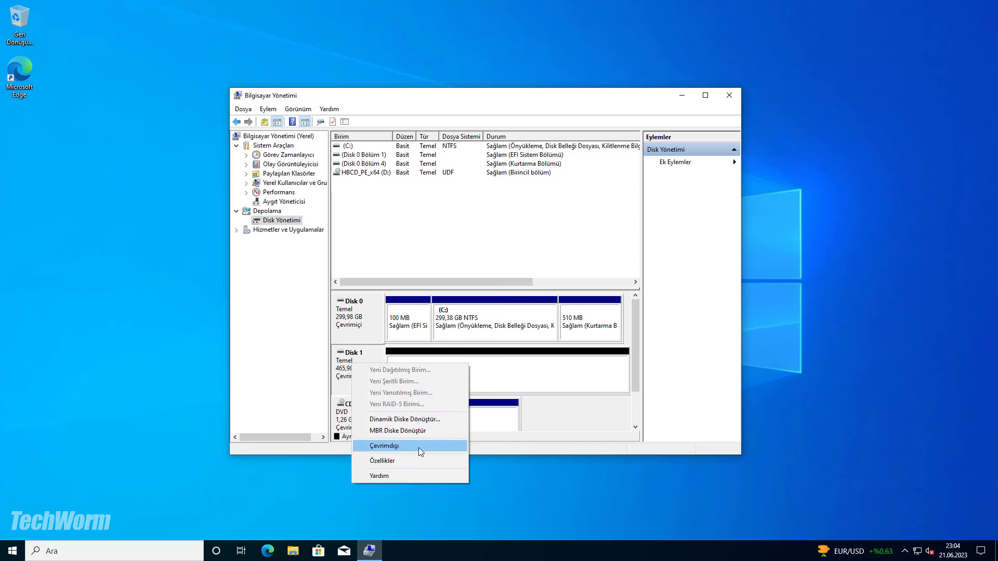
left_click(347, 379)
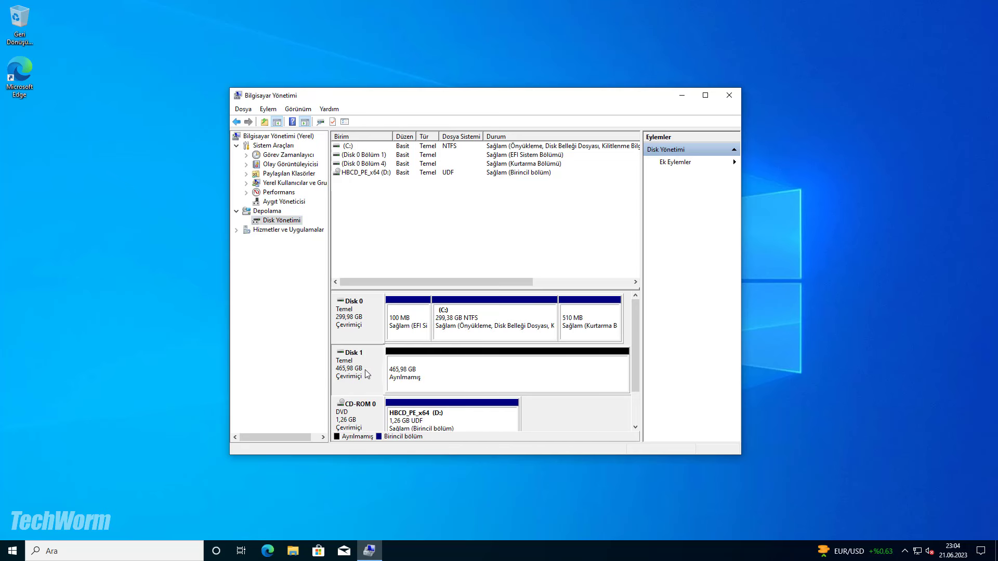
left_click(427, 365)
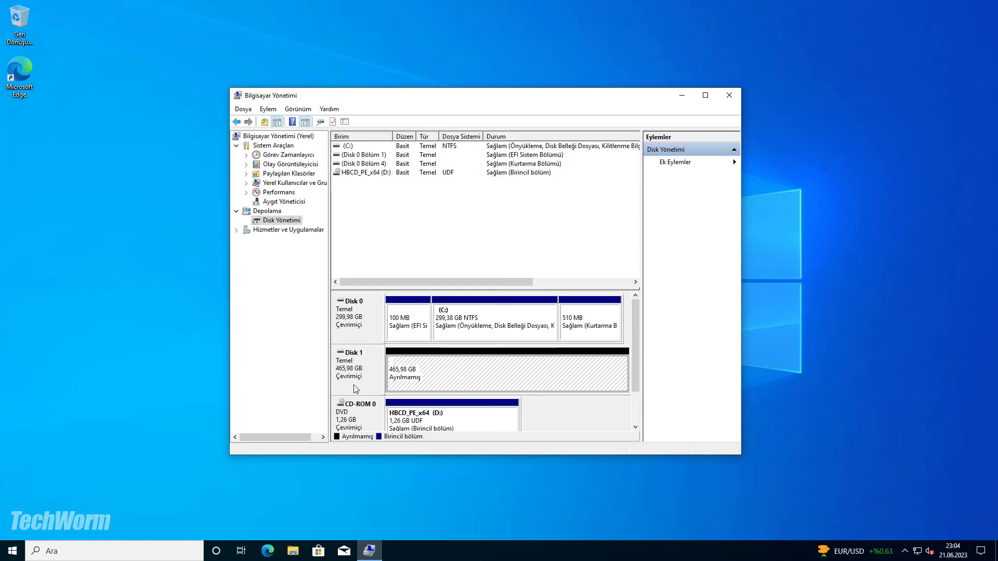
Check which drives are listed under Bu bilgisayar in File Explorer, and close the window
left_click(293, 551)
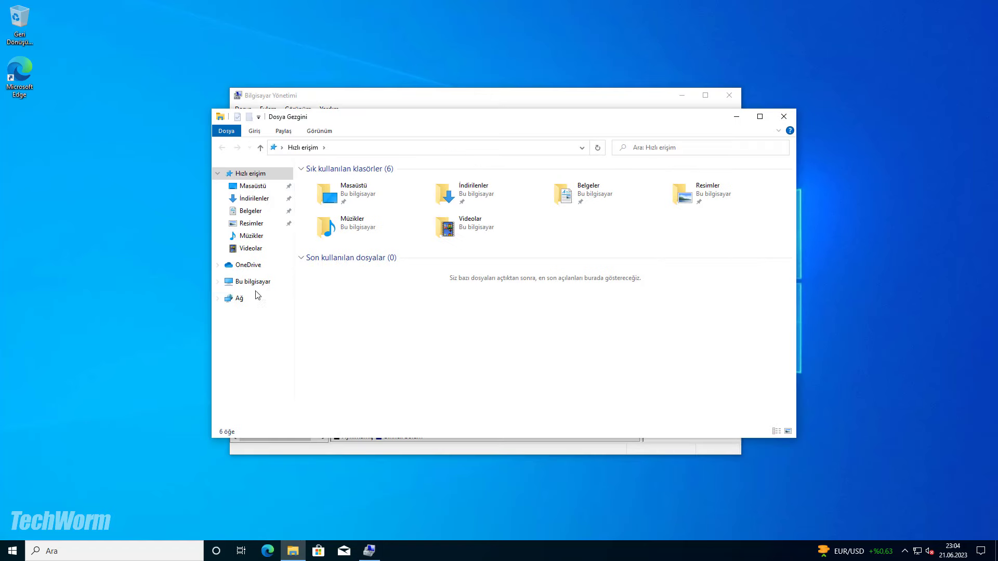
left_click(253, 282)
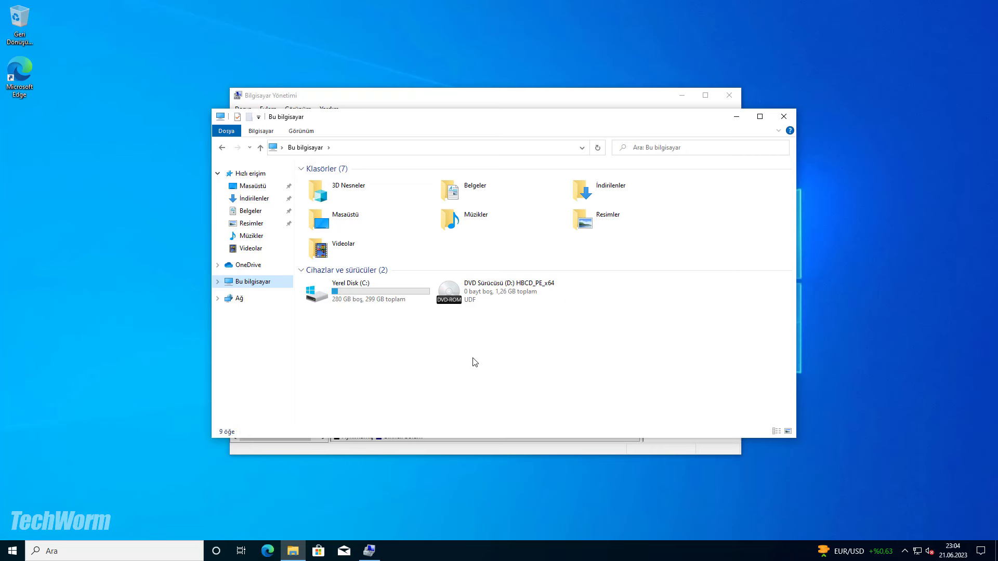
left_click(784, 116)
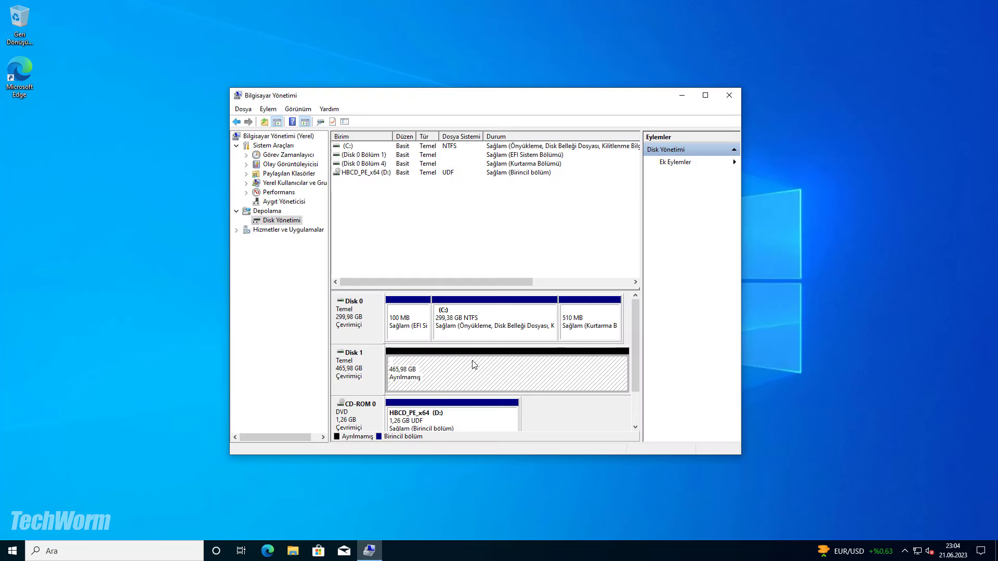
Create a 477166 MB NTFS simple volume with drive letter E: on Disk 1's unallocated space and close Bilgisayar Yönetimi
right_click(455, 369)
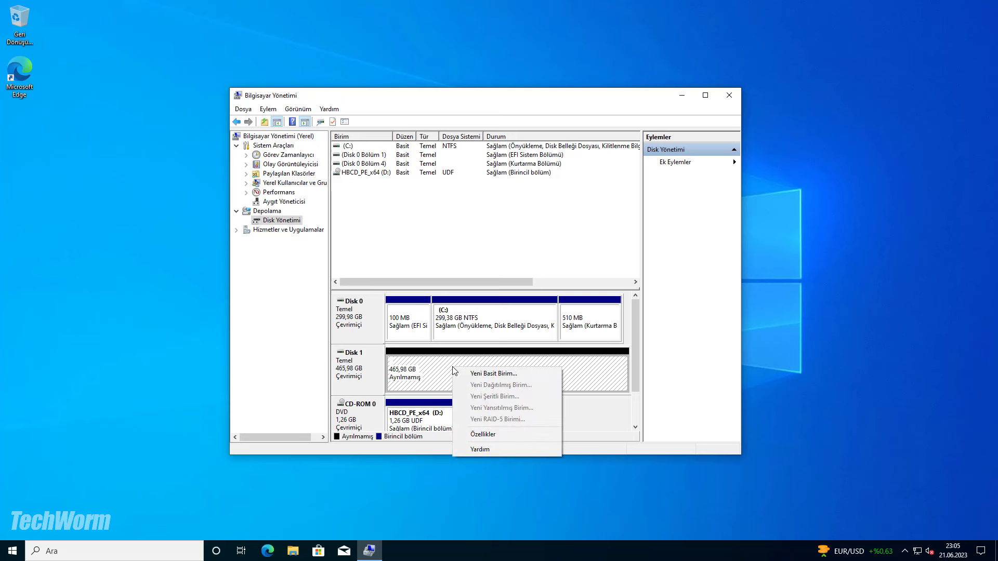
left_click(479, 375)
left_click(527, 332)
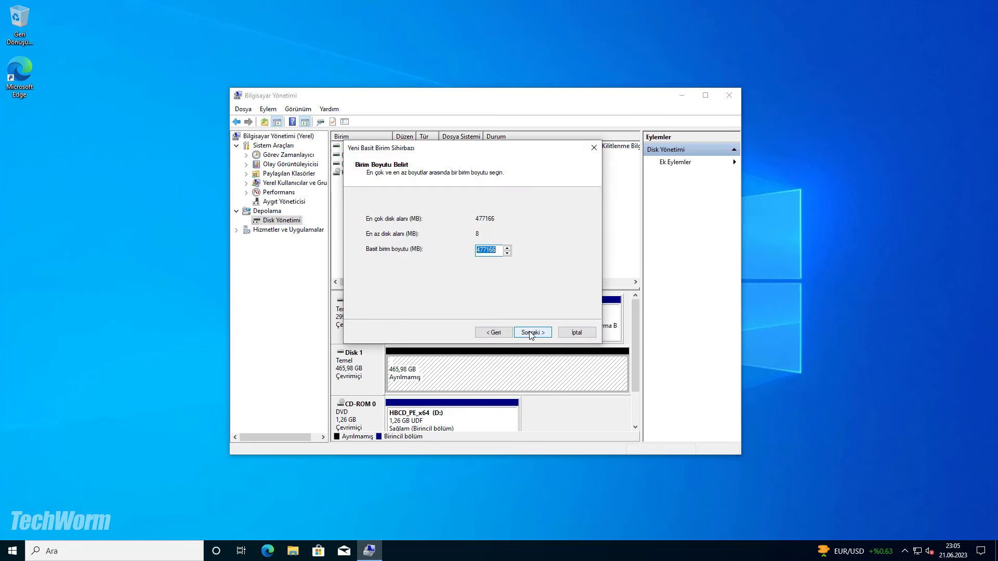
left_click(530, 333)
left_click(531, 332)
left_click(531, 333)
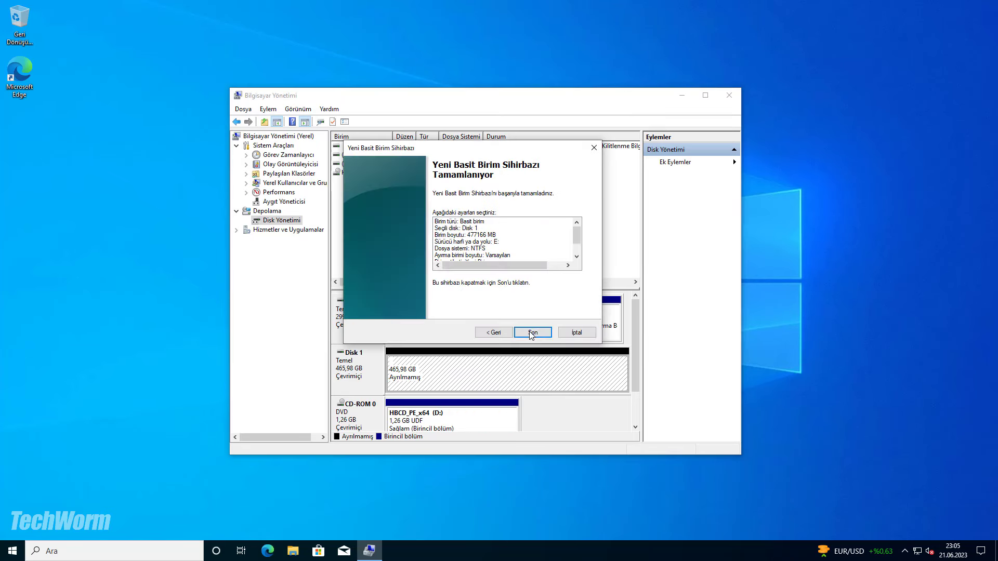
left_click(531, 334)
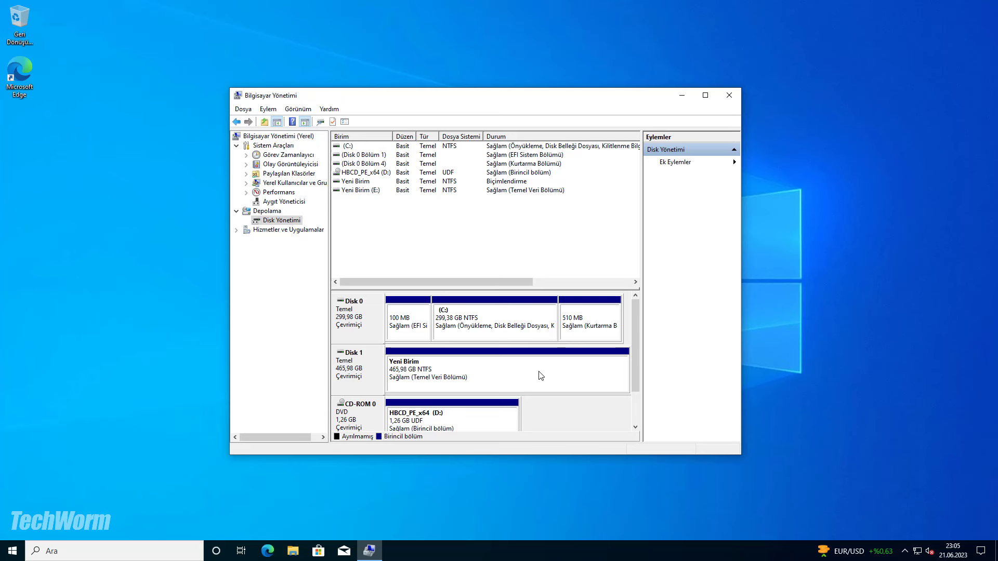
key("alt+F4")
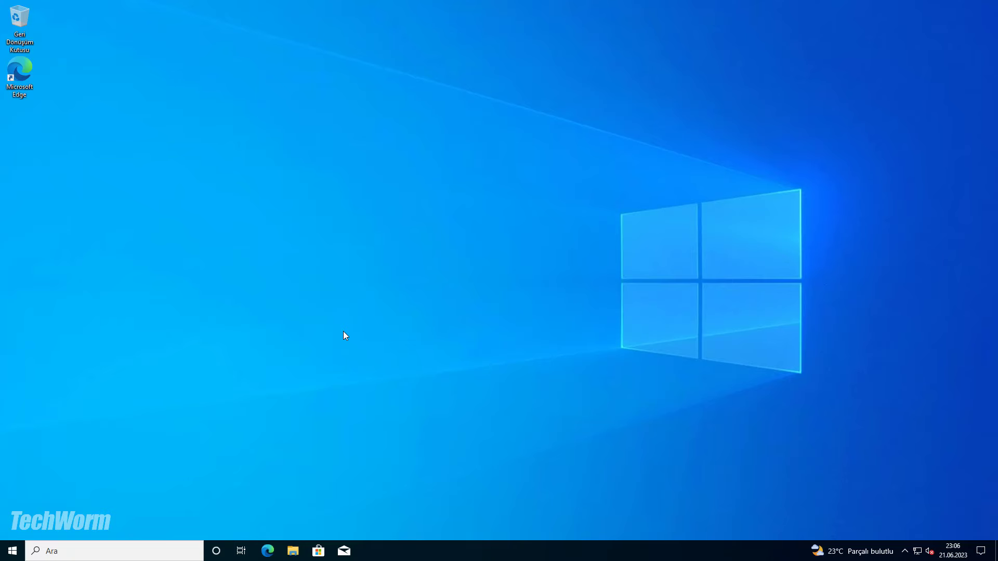
Open the Kurtarma page under Güncelleştirme ve Güvenlik in Ayarlar and restart the PC into Gelişmiş başlangıç
right_click(6, 555)
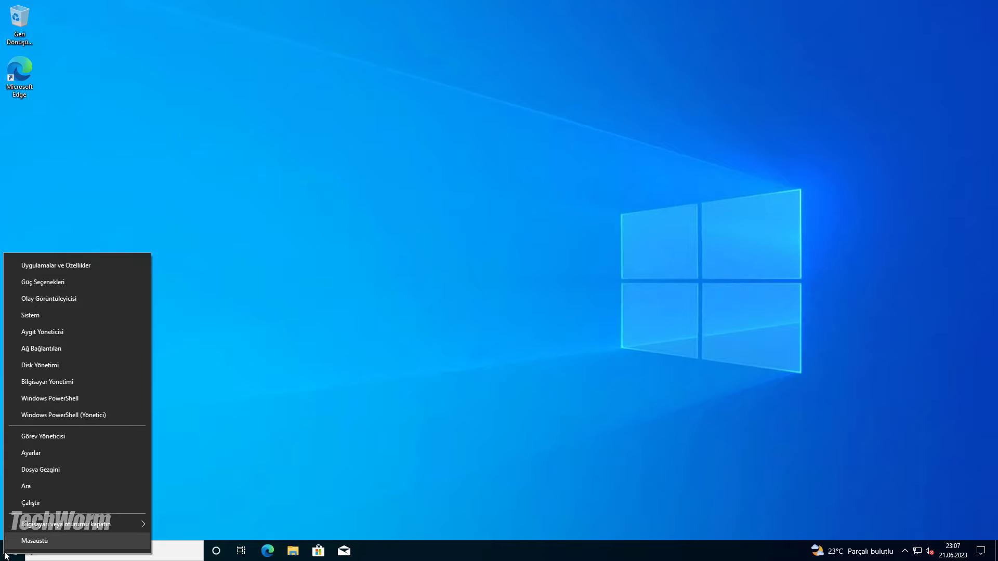
left_click(42, 454)
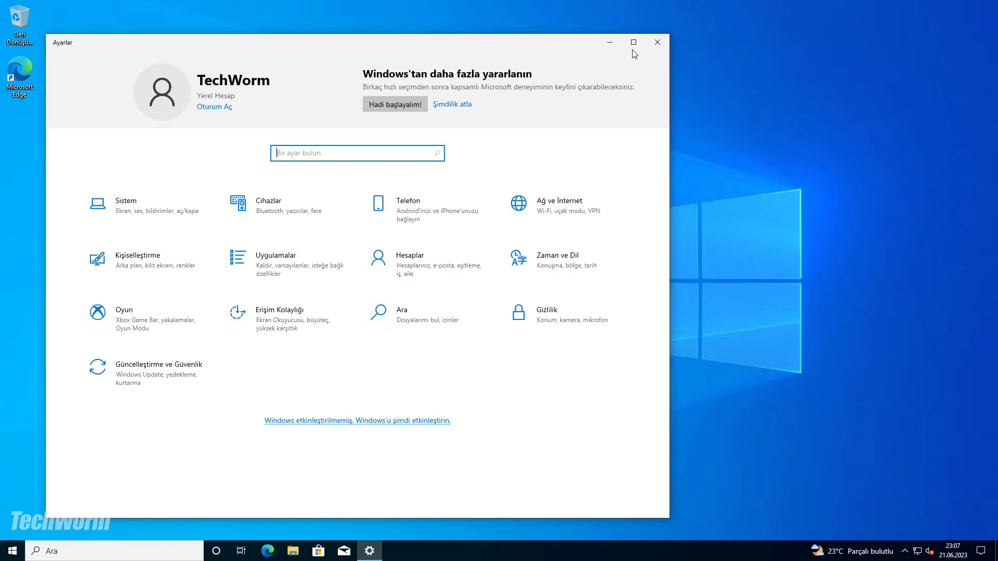
left_click(634, 43)
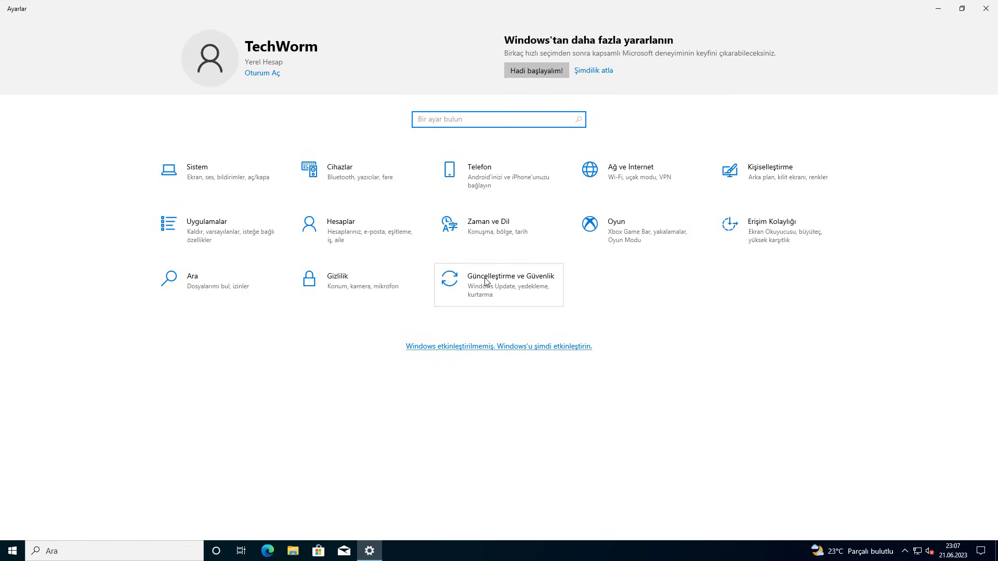
left_click(510, 284)
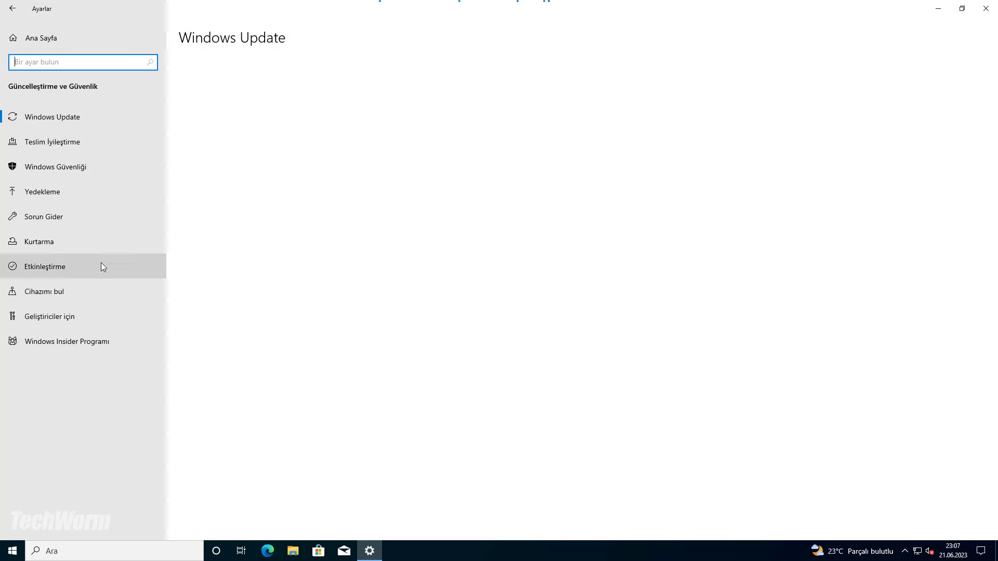
left_click(55, 242)
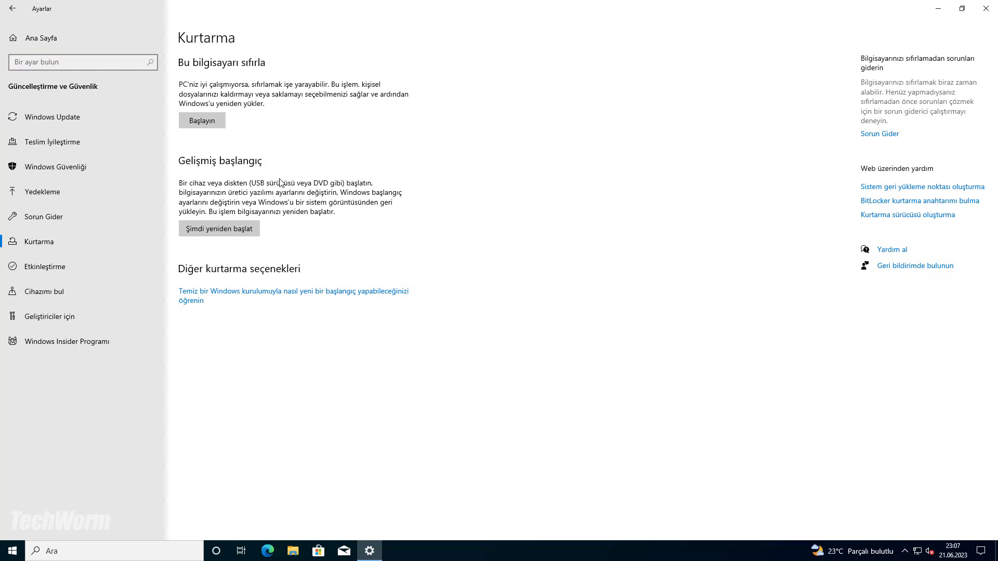
left_click(223, 228)
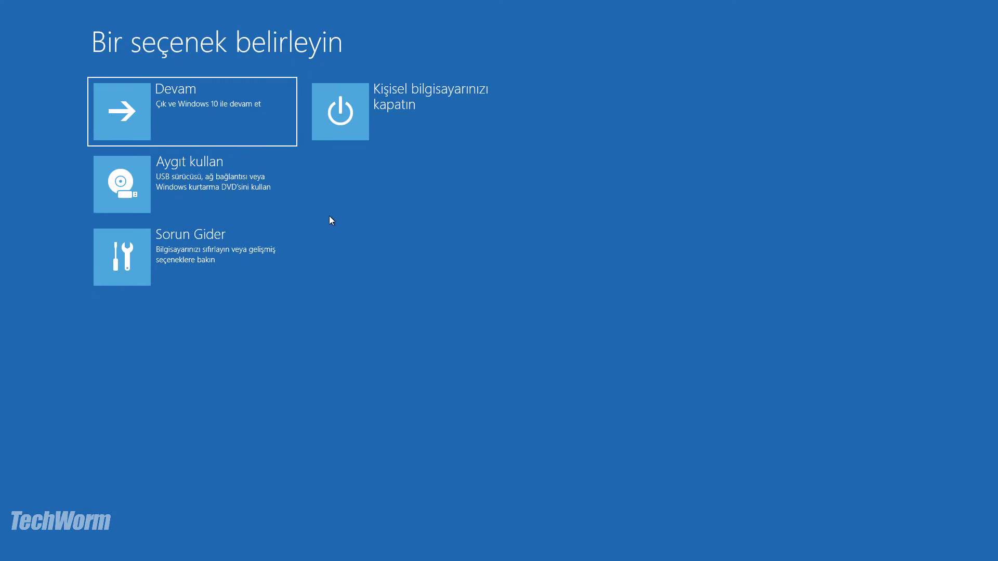
Use the first EFI SCSI Device as the startup device and boot Hiren's BootCD PE from it
left_click(170, 179)
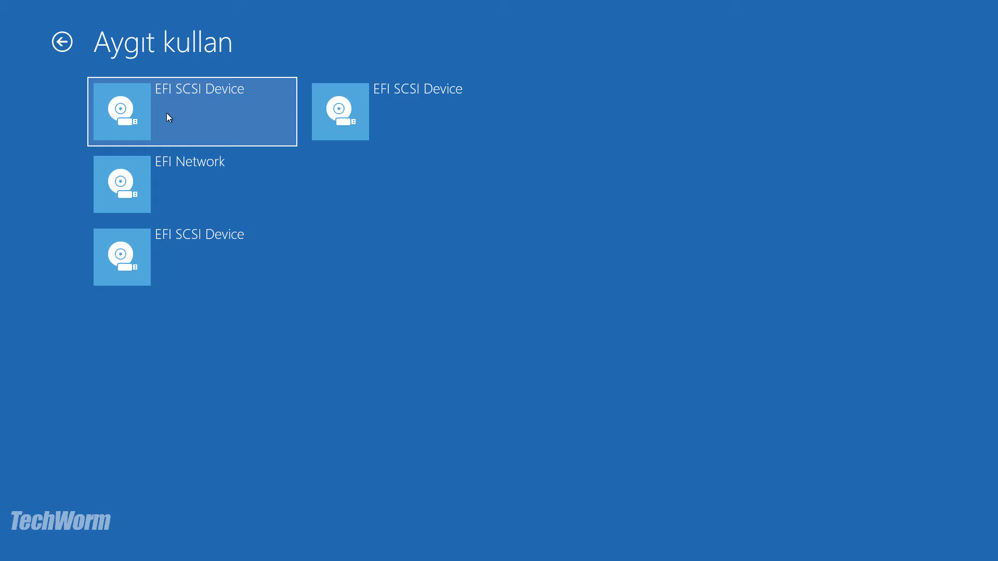
left_click(196, 122)
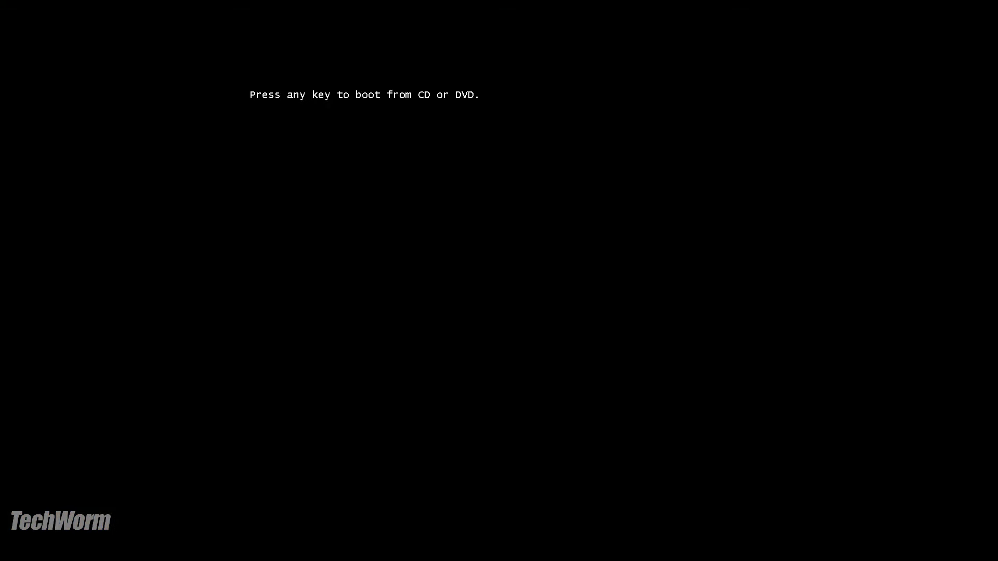
key("Return")
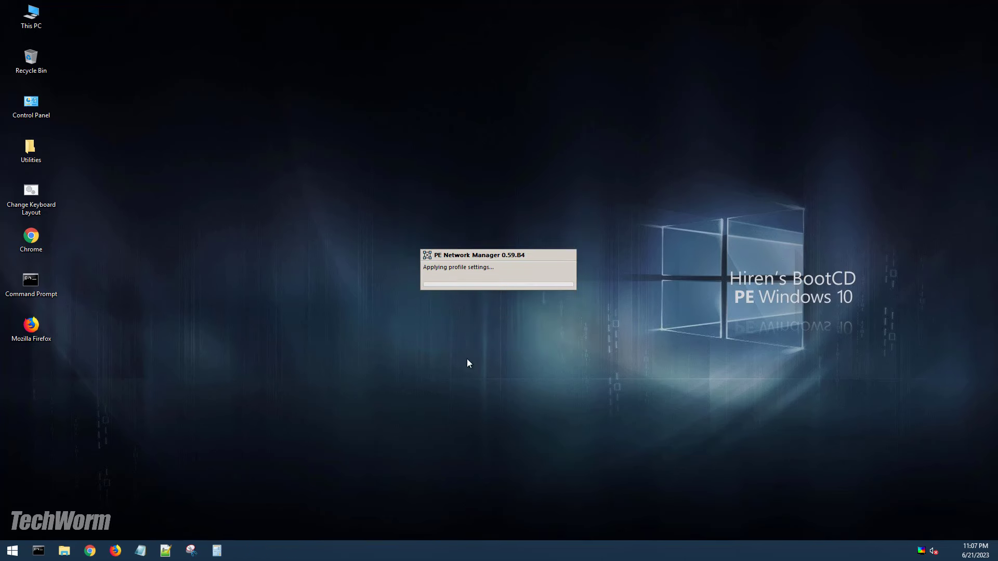
Launch AOMEI Backupper from the Imaging group of Hard Disk Tools
left_click(7, 552)
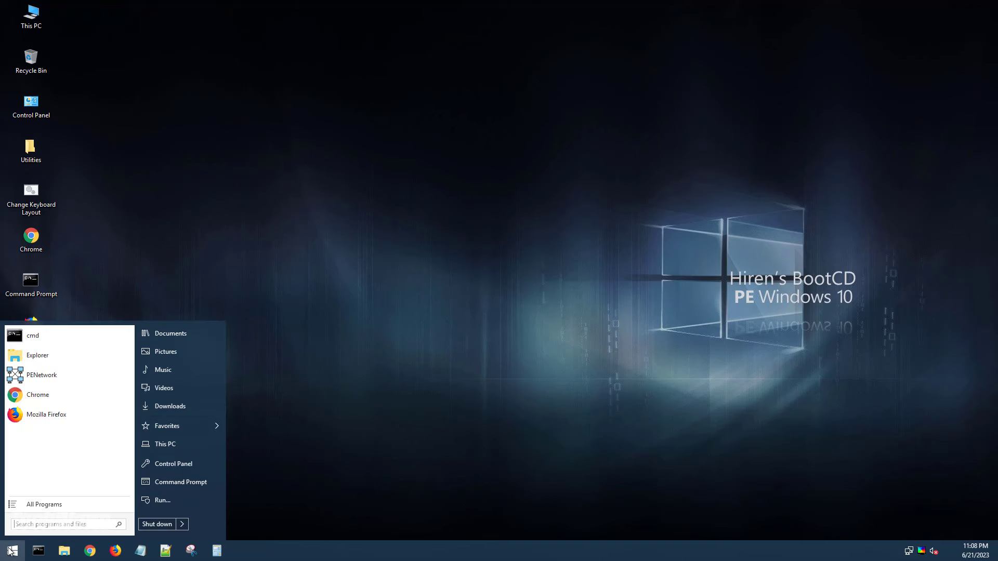
left_click(42, 503)
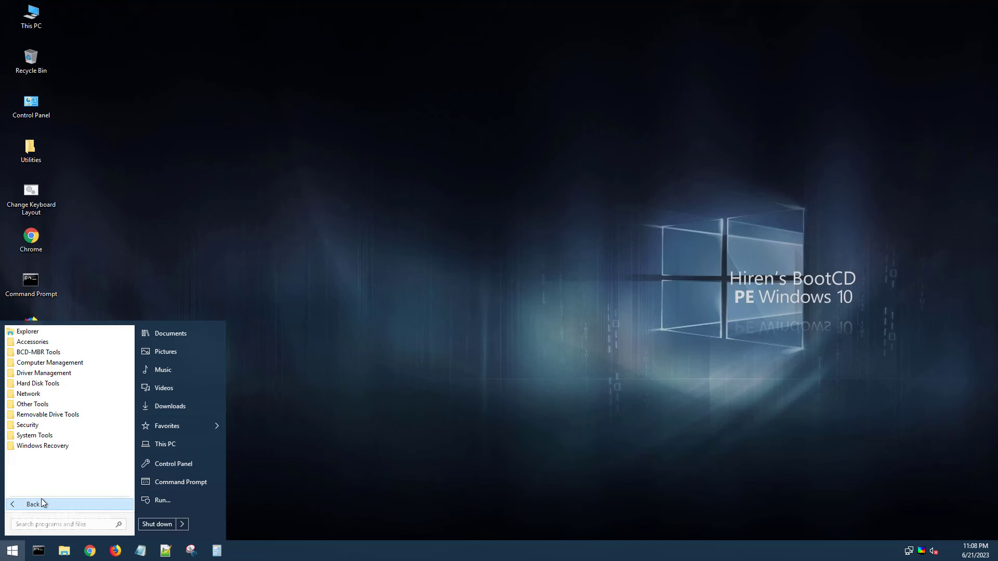
left_click(66, 384)
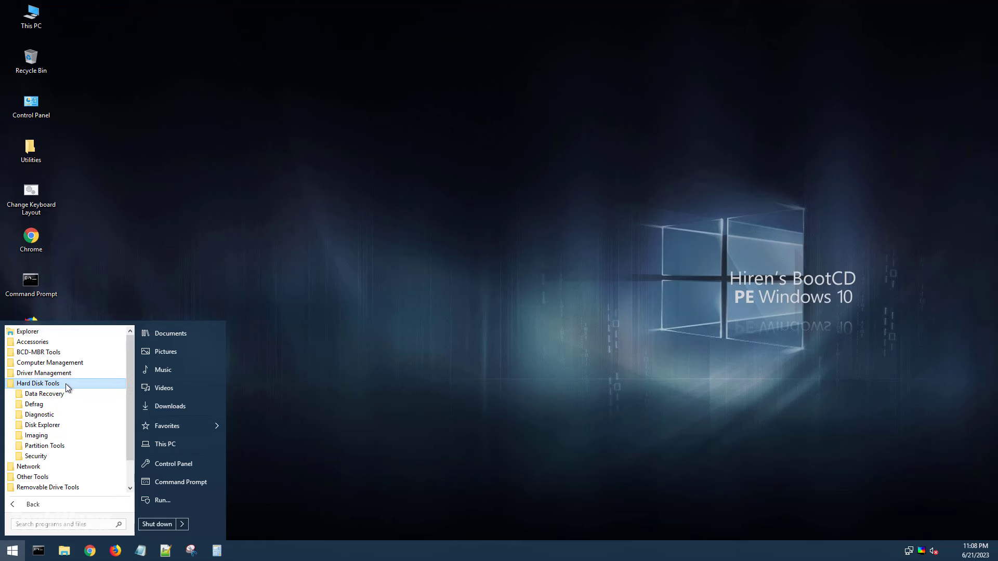
left_click(65, 437)
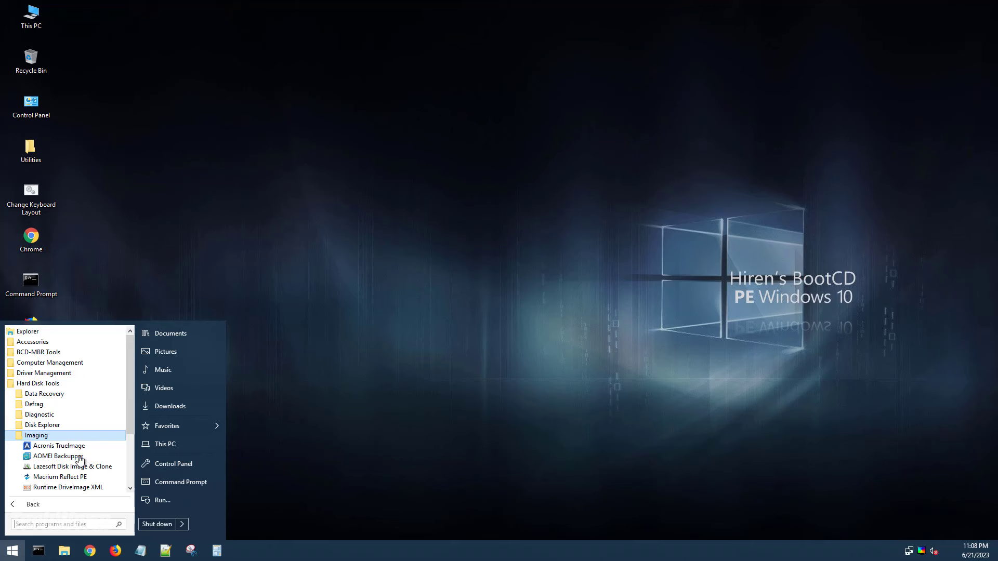
left_click(59, 458)
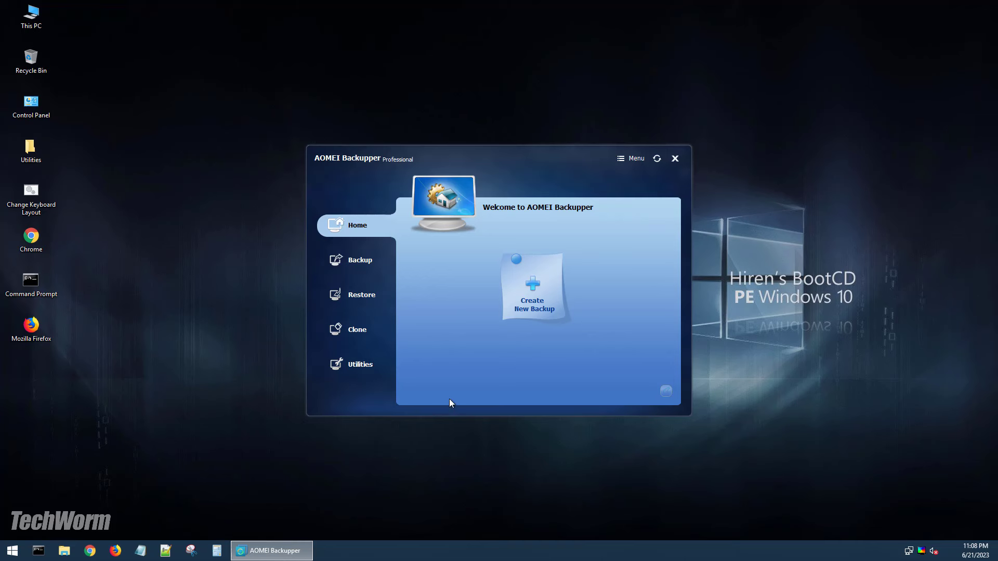
Run a Disk Clone from source Disk0 to destination Disk1, accepting that its existing partitions are overwritten
left_click(358, 330)
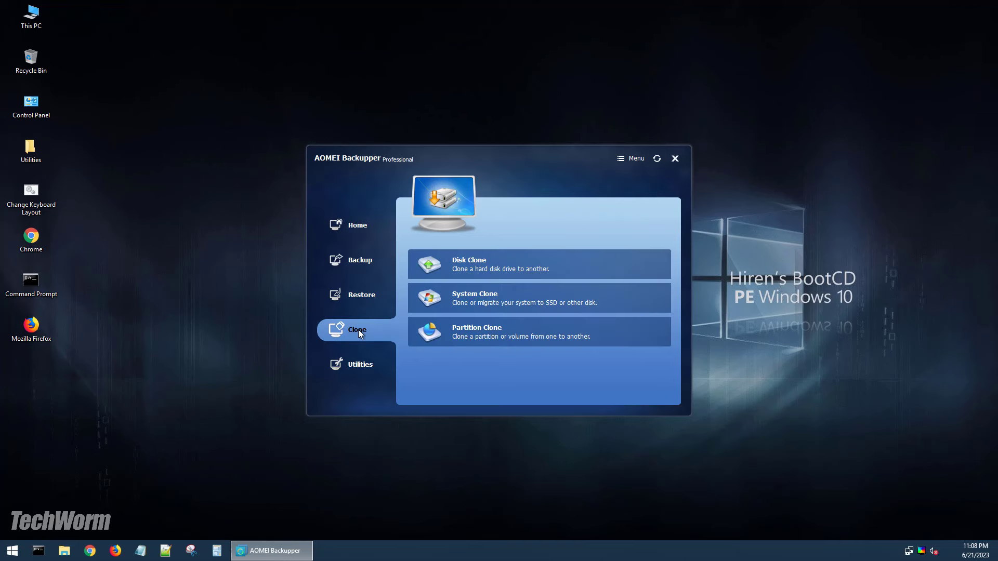
left_click(472, 263)
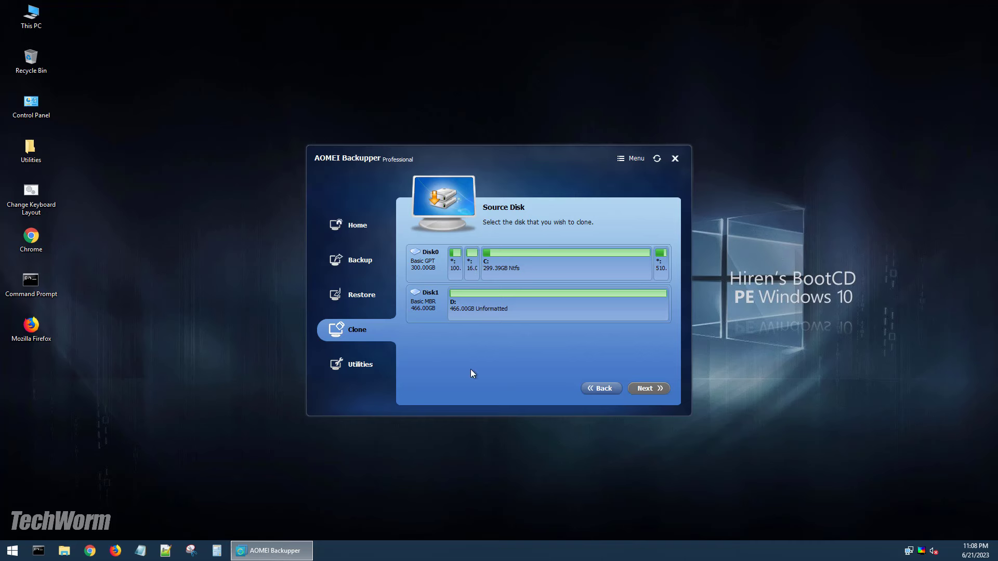
left_click(419, 266)
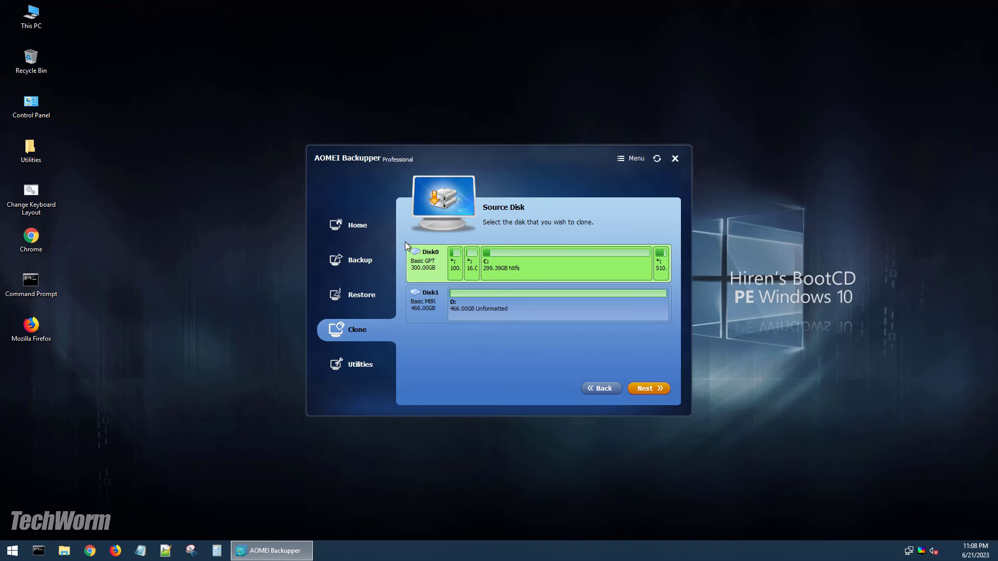
left_click(655, 390)
left_click(430, 310)
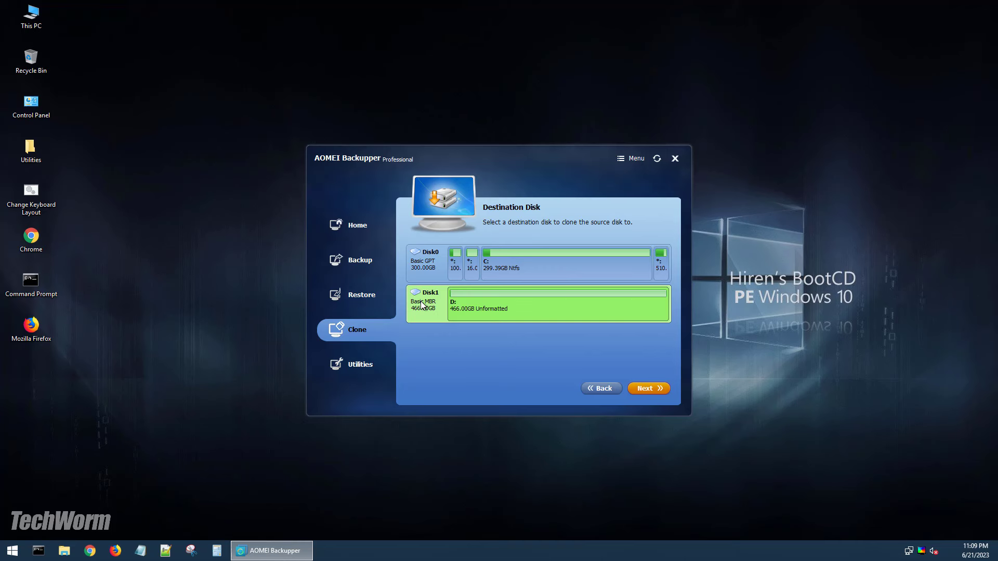
left_click(657, 390)
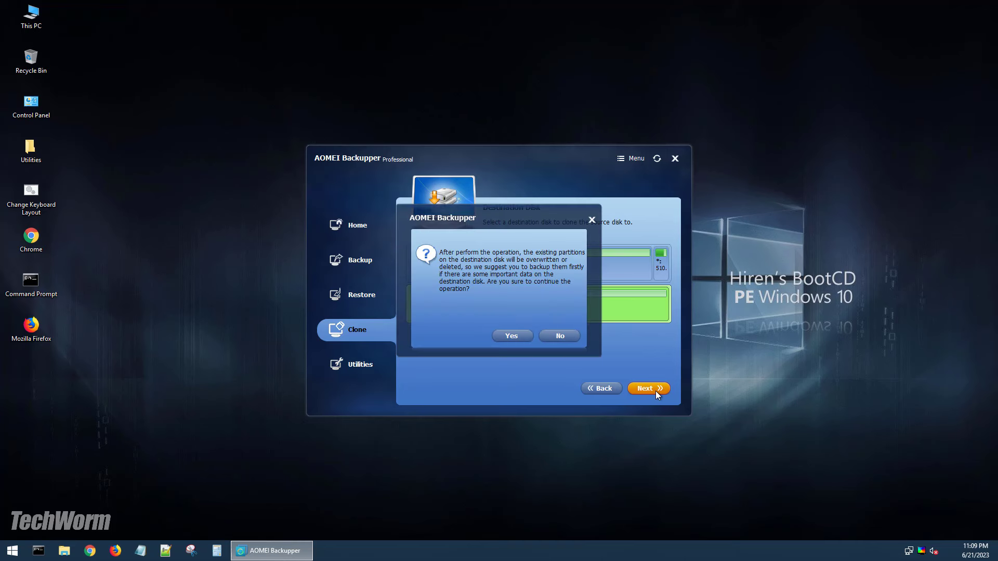
left_click(513, 337)
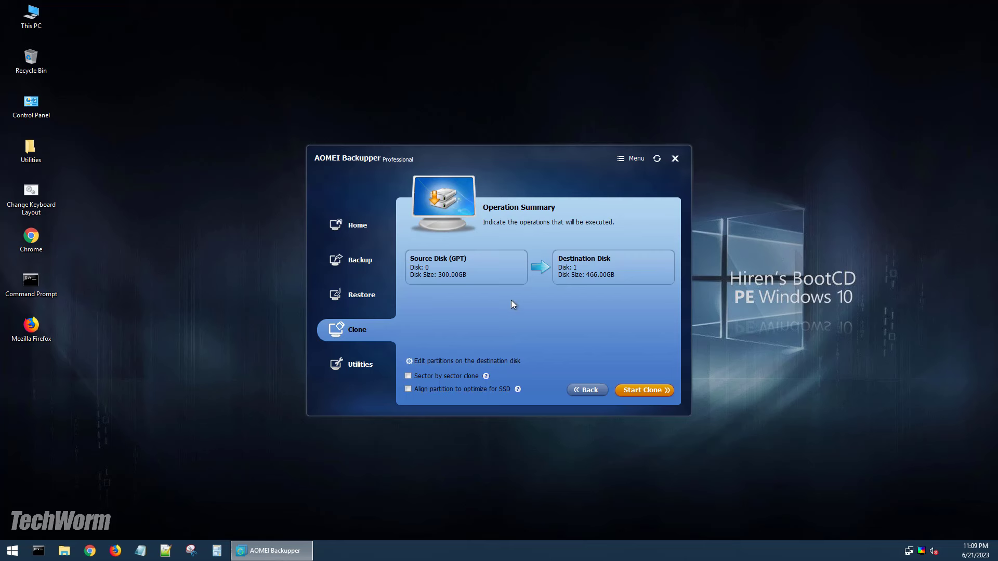
left_click(662, 391)
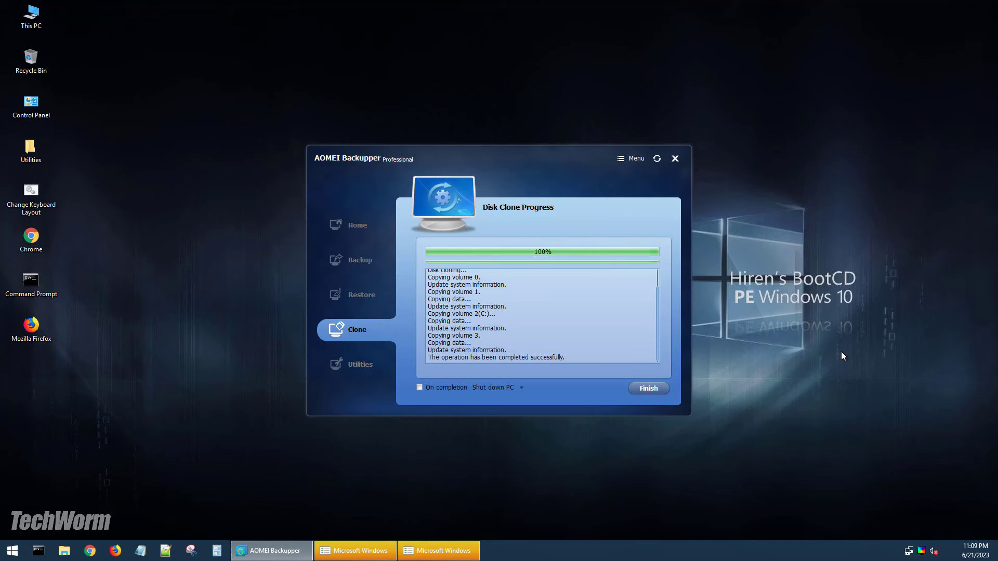
Finish the disk clone, close AOMEI Backupper, and decline formatting the disk in drive G:
left_click(649, 389)
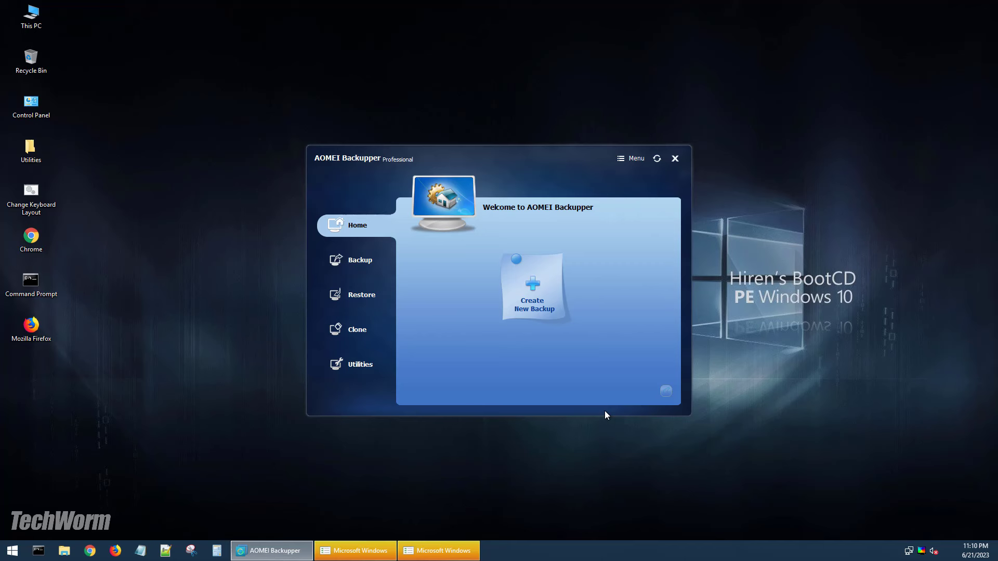
left_click(676, 159)
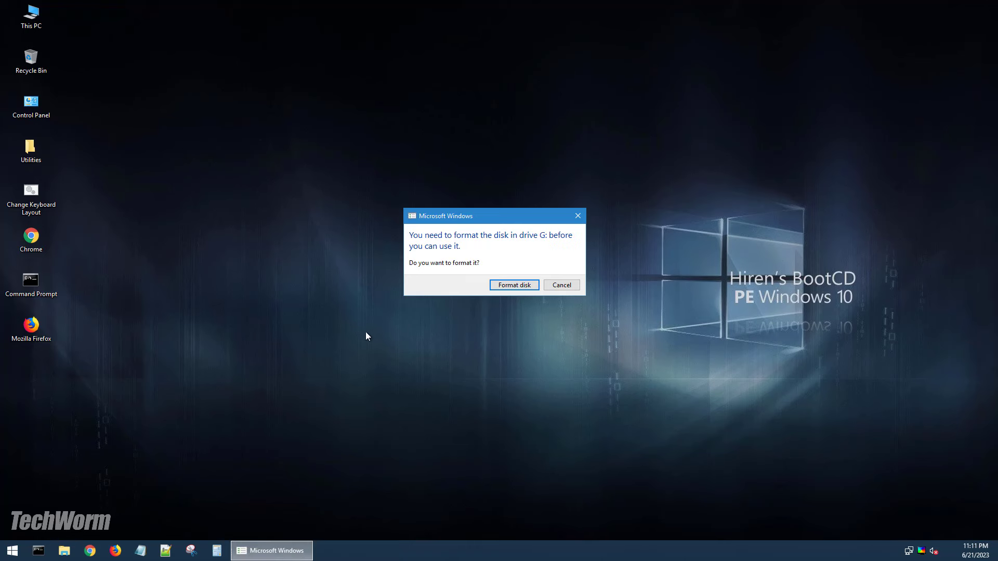
left_click(562, 285)
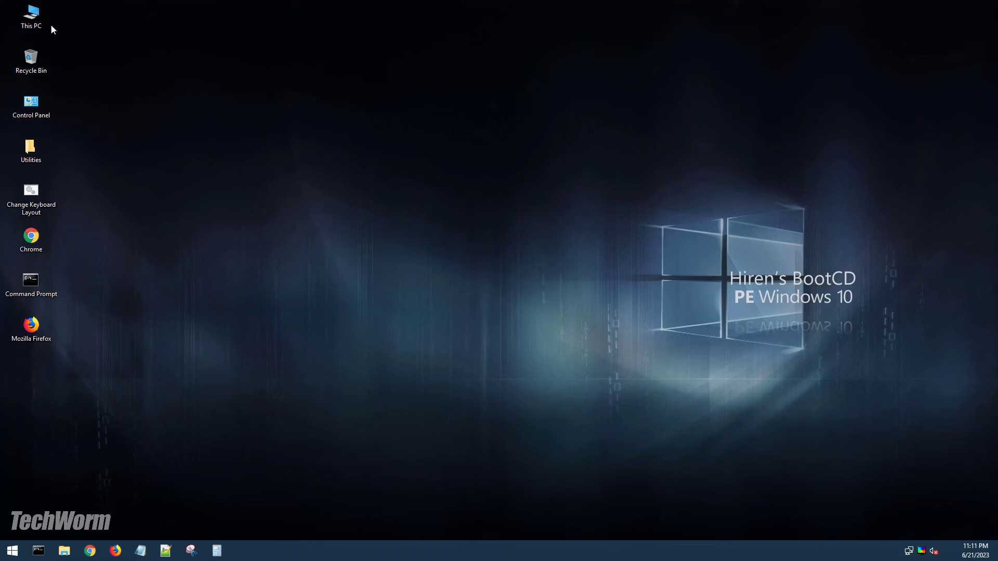
Open Disk Management in a maximized Computer Management window and compare the partitions of Disk 0 and Disk 1
right_click(29, 20)
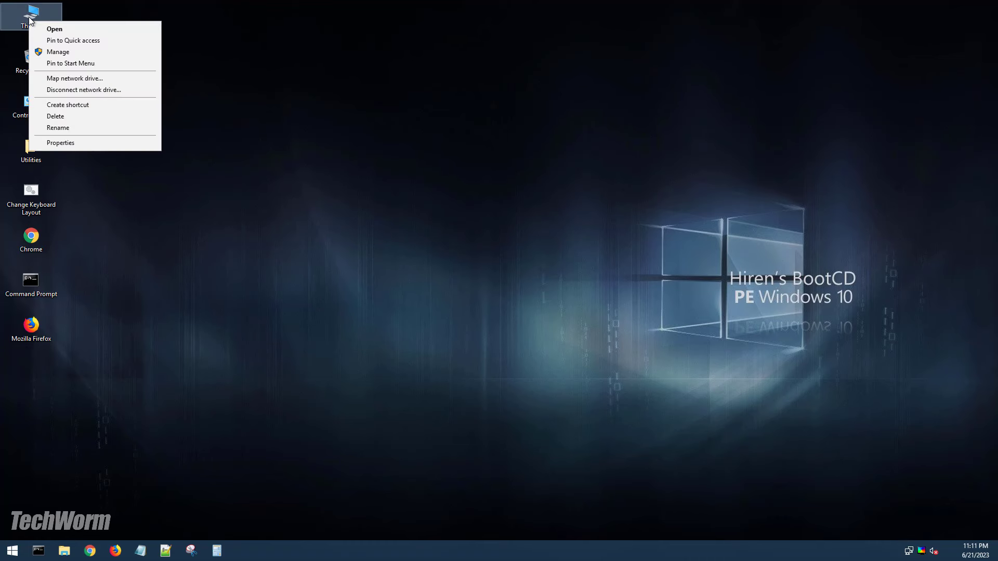
left_click(63, 54)
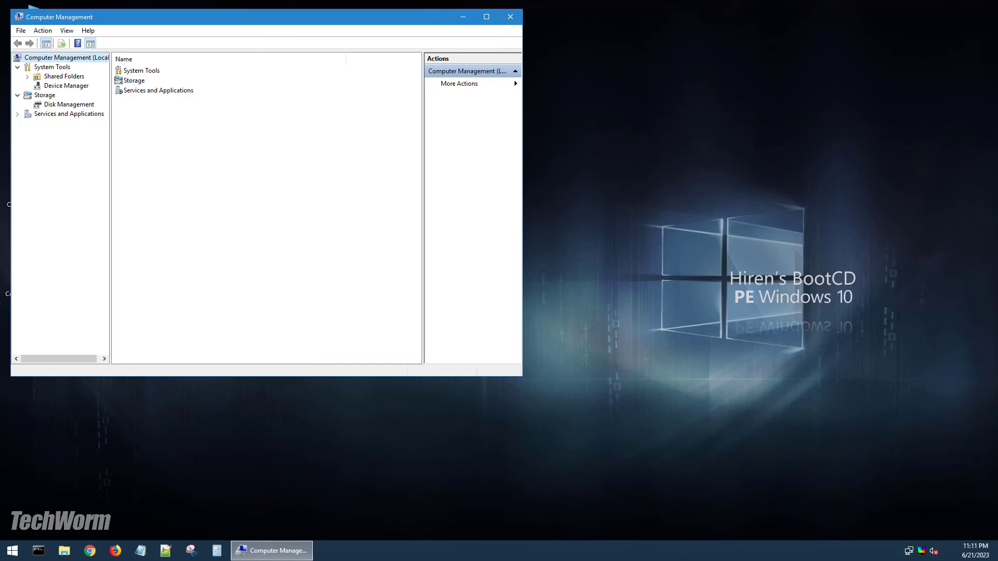
left_click_drag(261, 16, 470, 99)
left_click(287, 186)
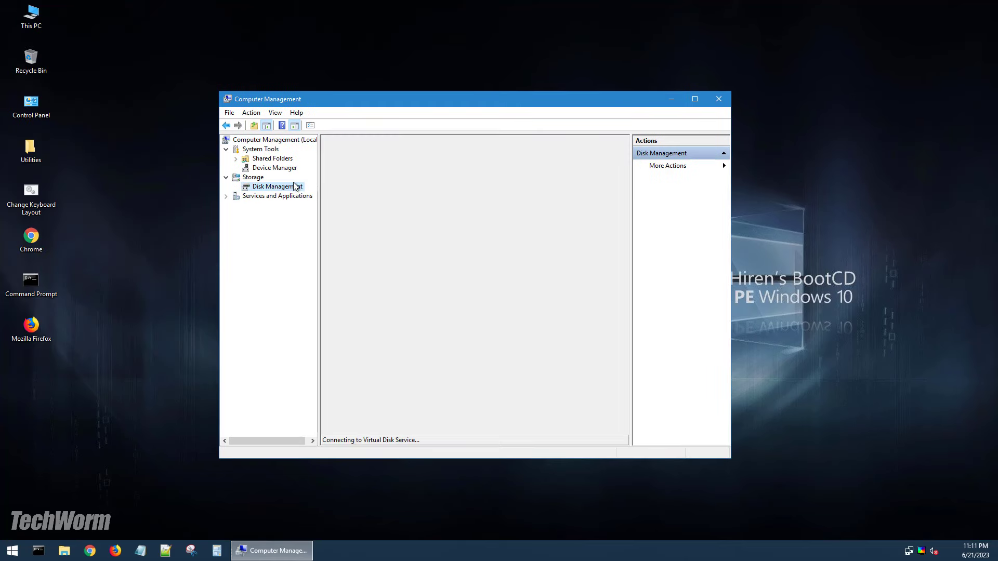
left_click(695, 99)
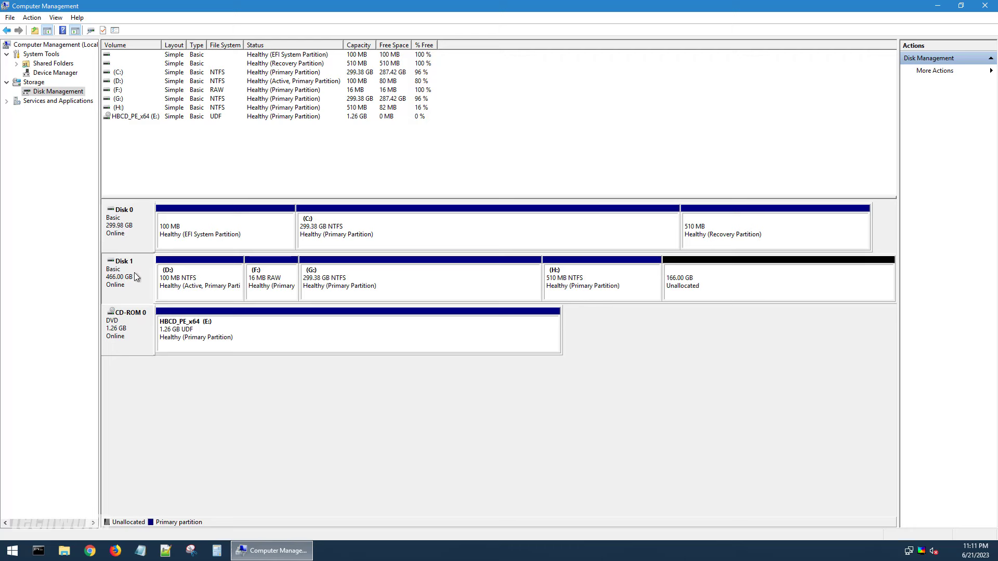
left_click(741, 282)
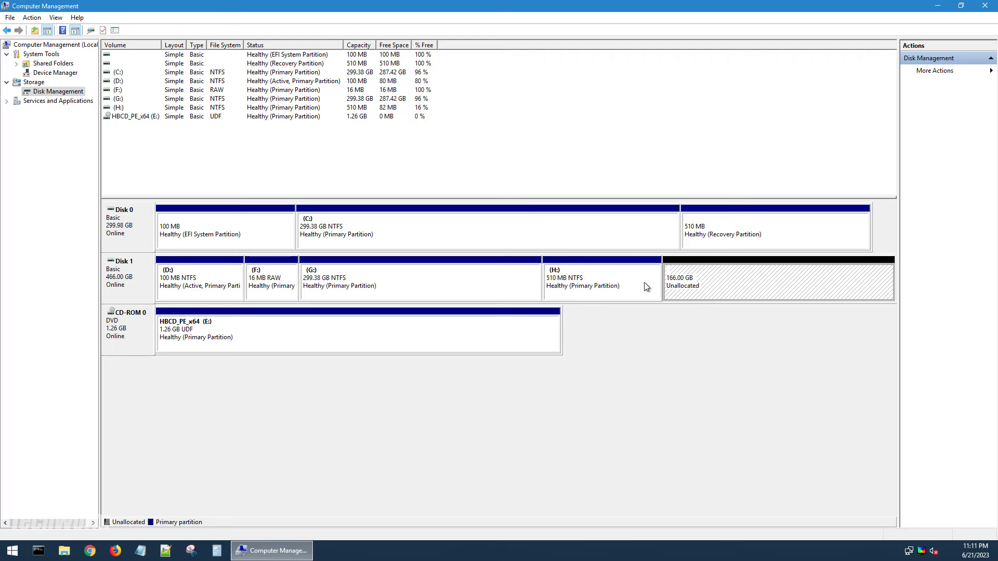
left_click(383, 224)
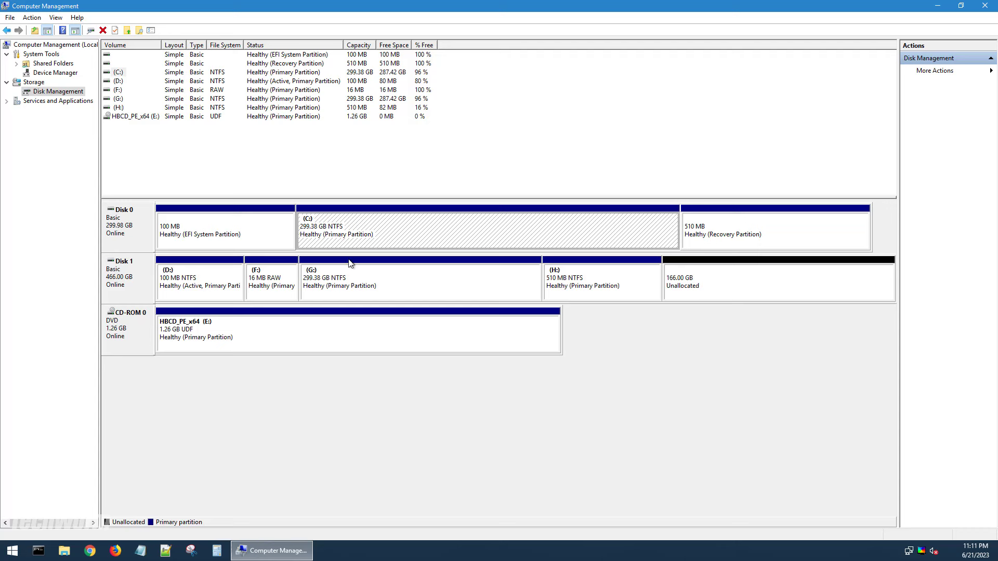
left_click(358, 284)
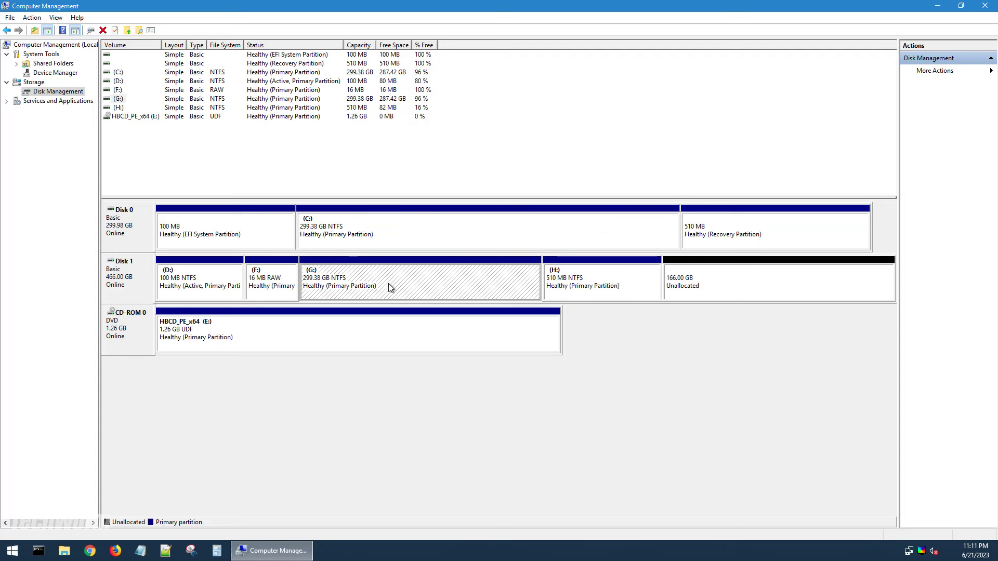
Create a simple NTFS volume with drive letter I: in Disk 1's unallocated space using the default settings, accepting conversion to a dynamic disk
left_click(700, 283)
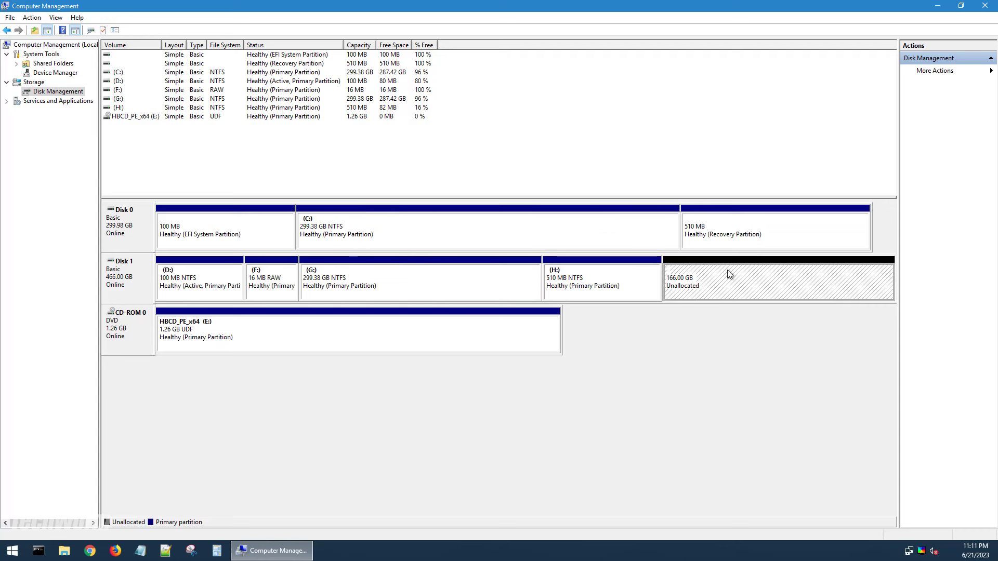
right_click(697, 273)
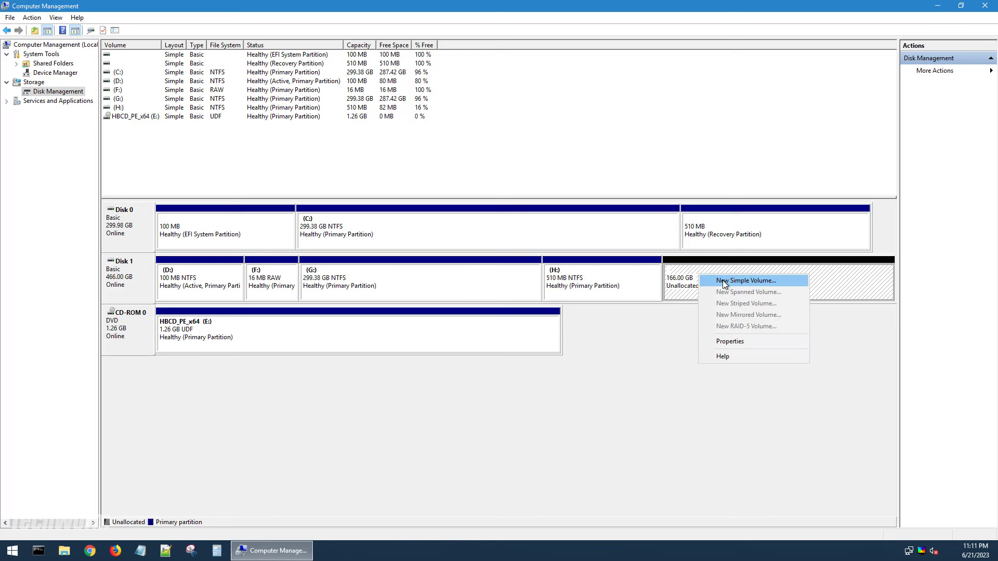
left_click(744, 281)
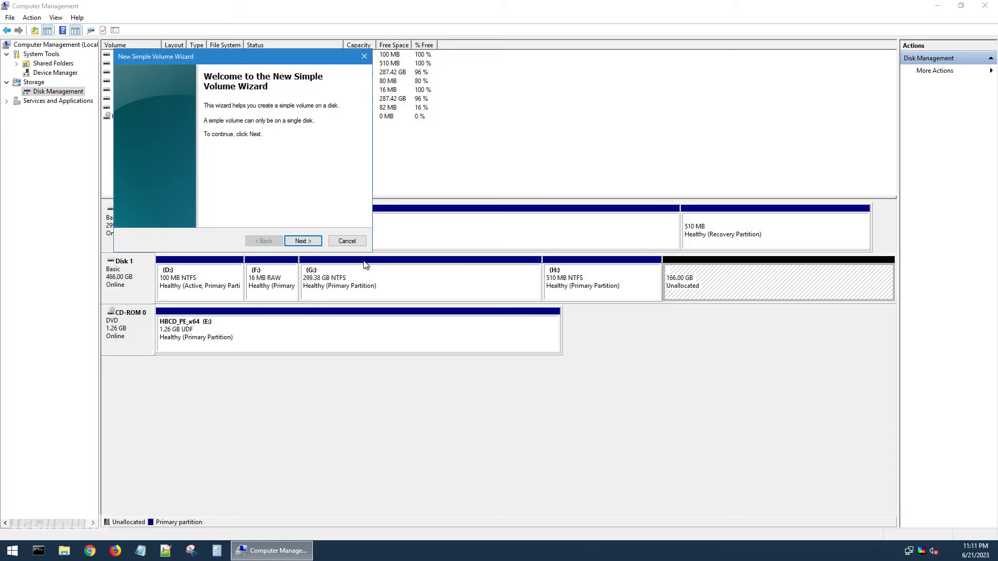
left_click(311, 242)
left_click(311, 242)
left_click(311, 242)
left_click(310, 242)
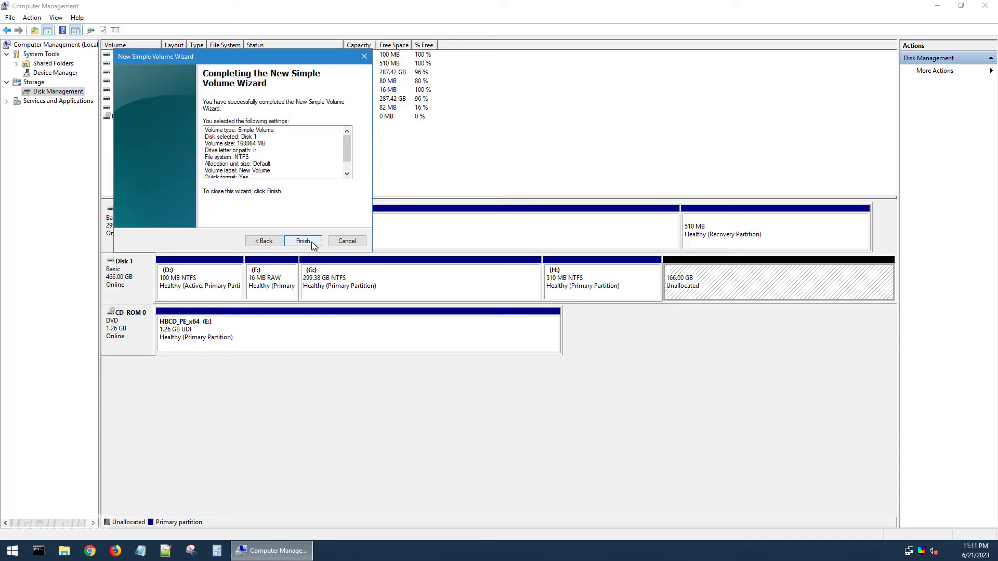
left_click(303, 241)
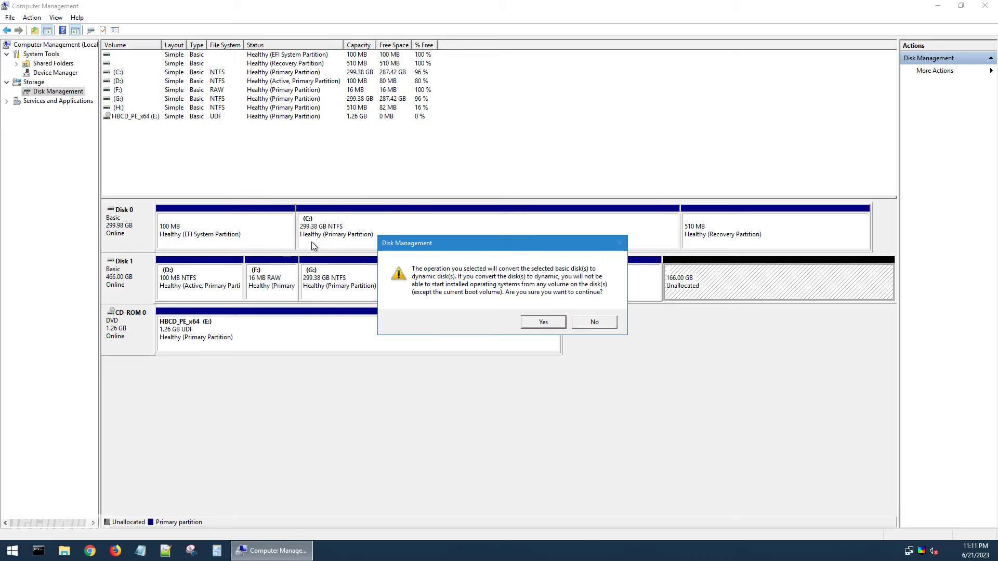
left_click(544, 323)
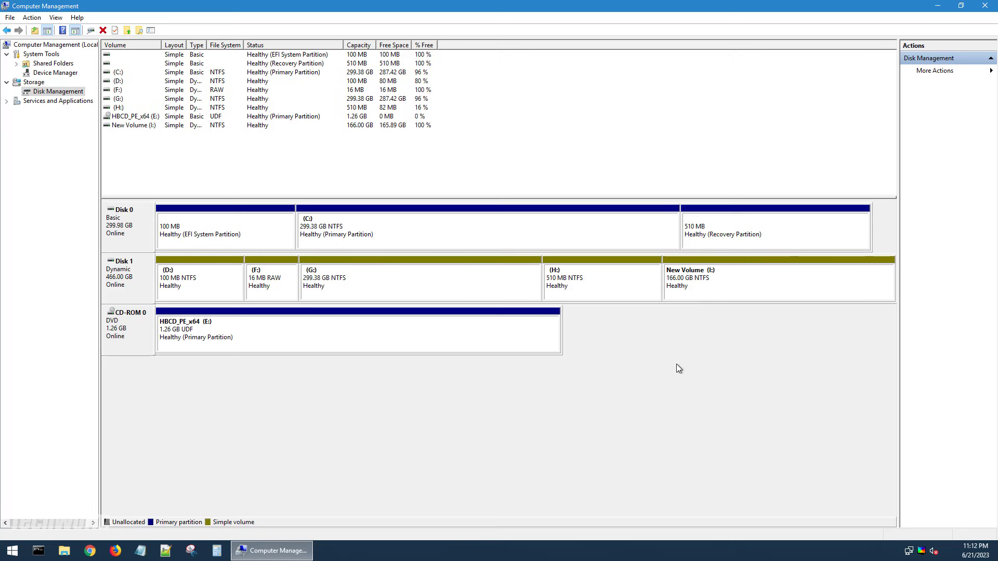
Compare Disk 0's EFI system, C: and recovery partitions with the cloned volumes on Disk 1
left_click(382, 282)
left_click(265, 285)
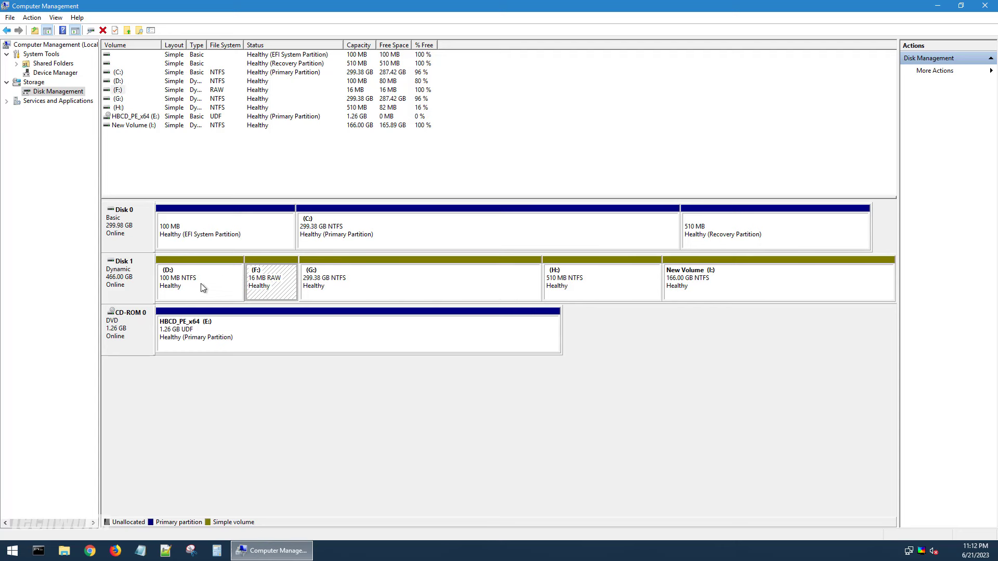
left_click(229, 230)
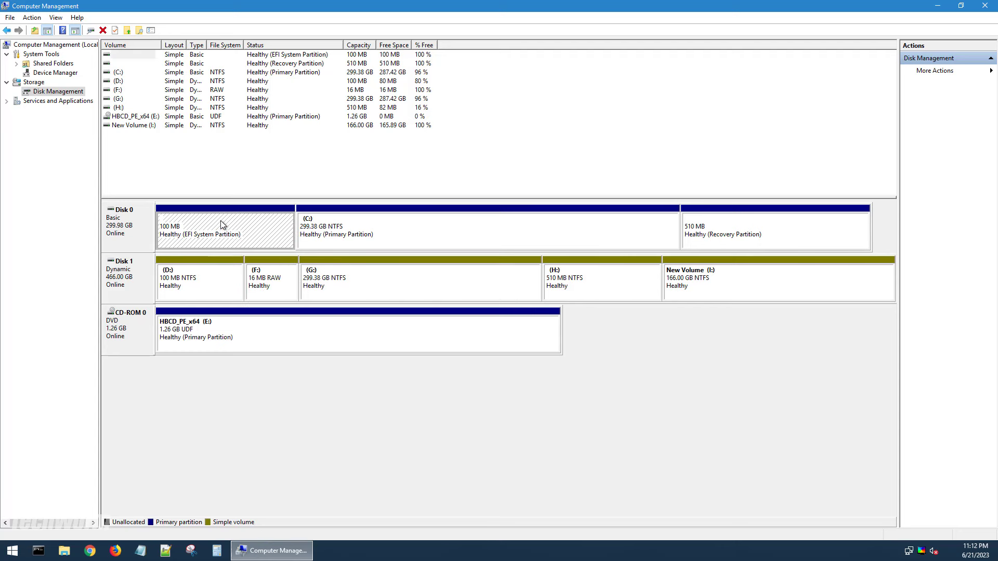
left_click(794, 230)
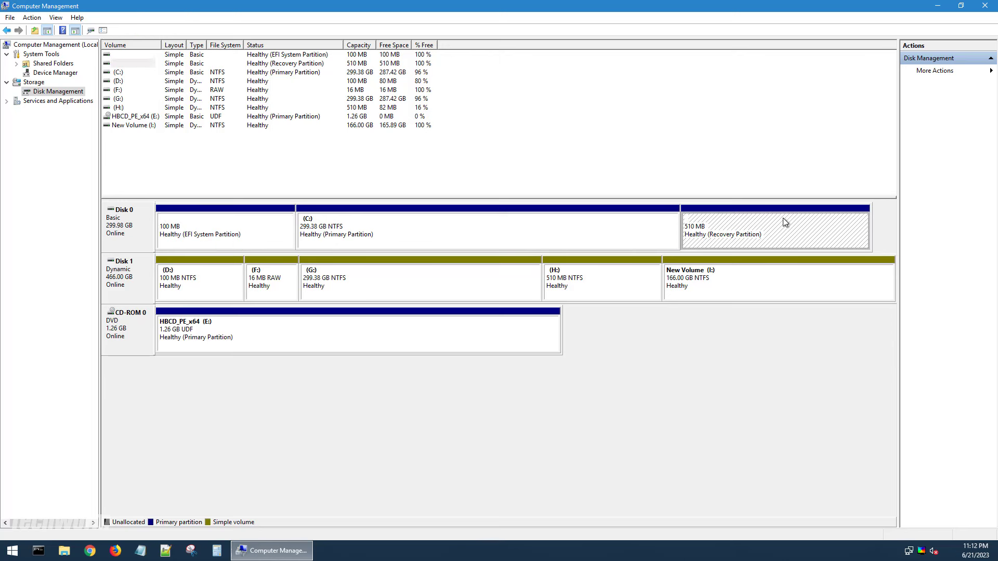
left_click(221, 235)
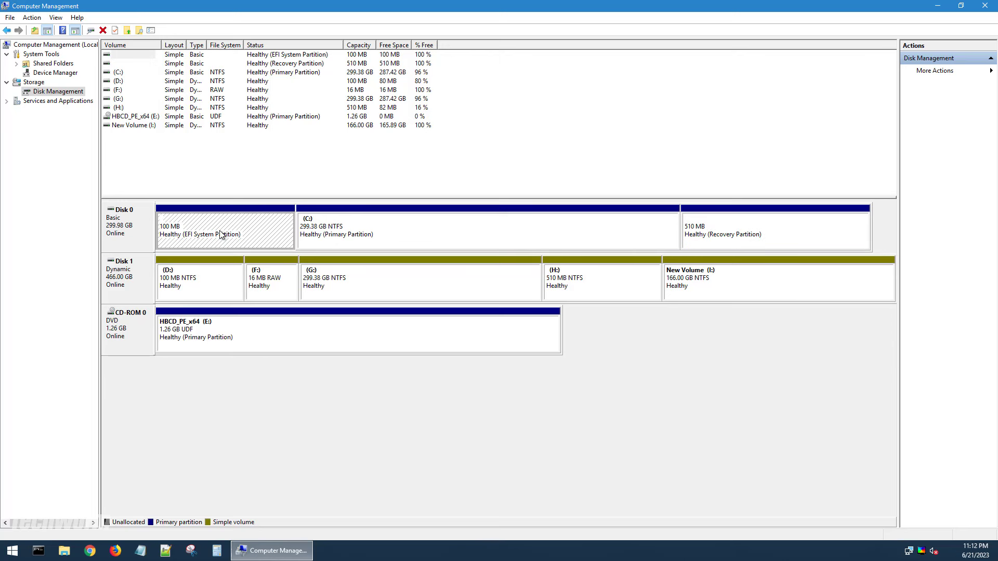
left_click(731, 227)
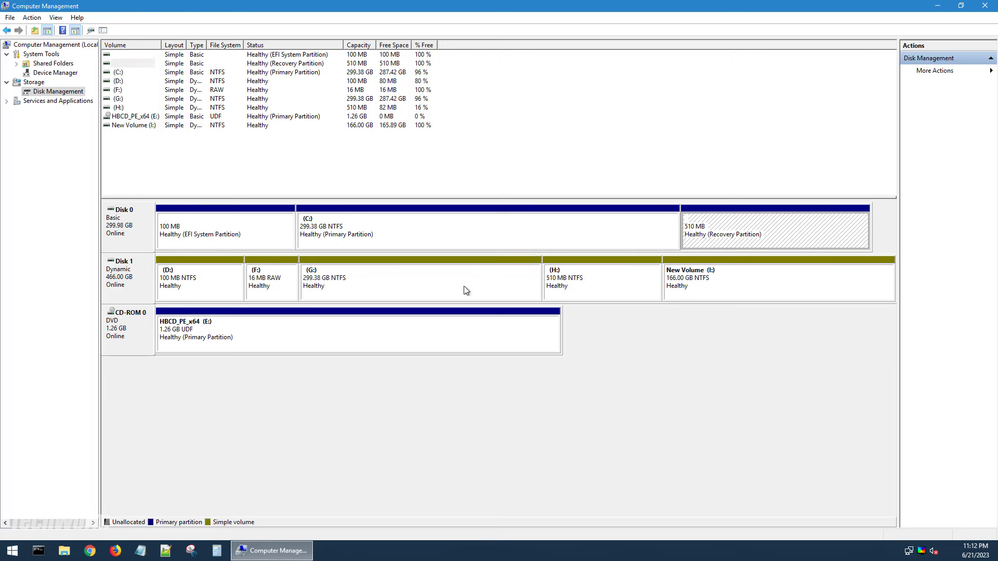
left_click(421, 232)
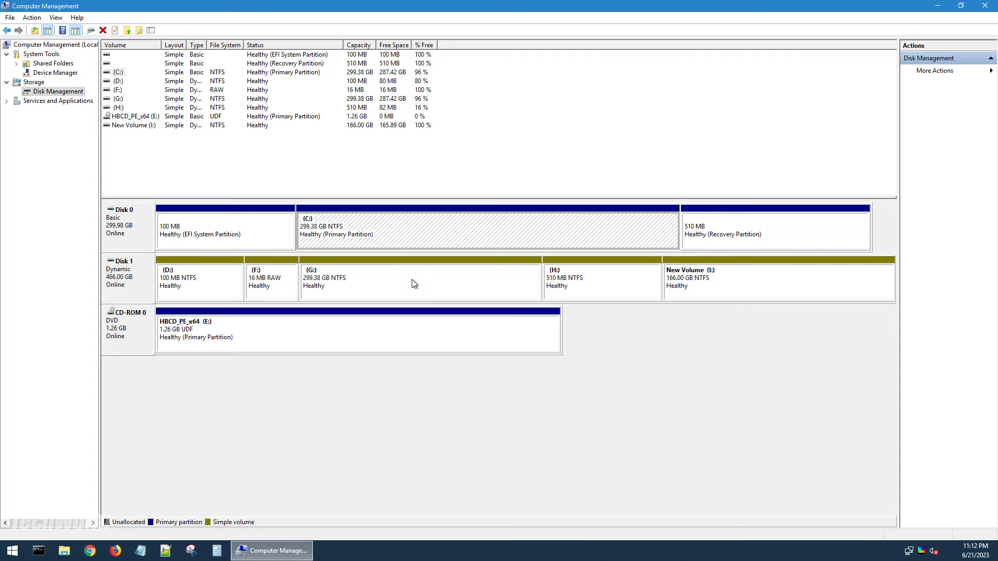
left_click(230, 231)
left_click(711, 232)
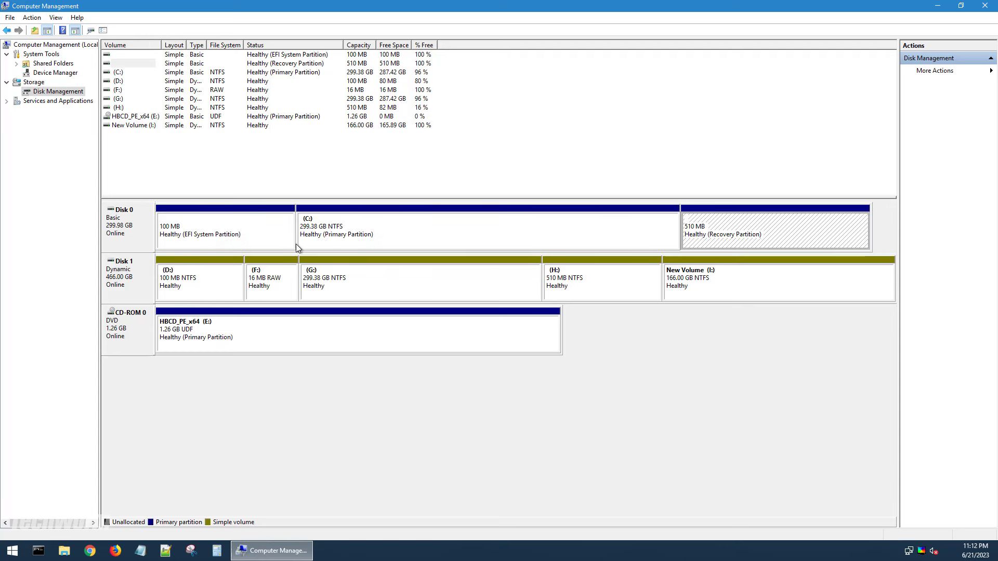
left_click(257, 234)
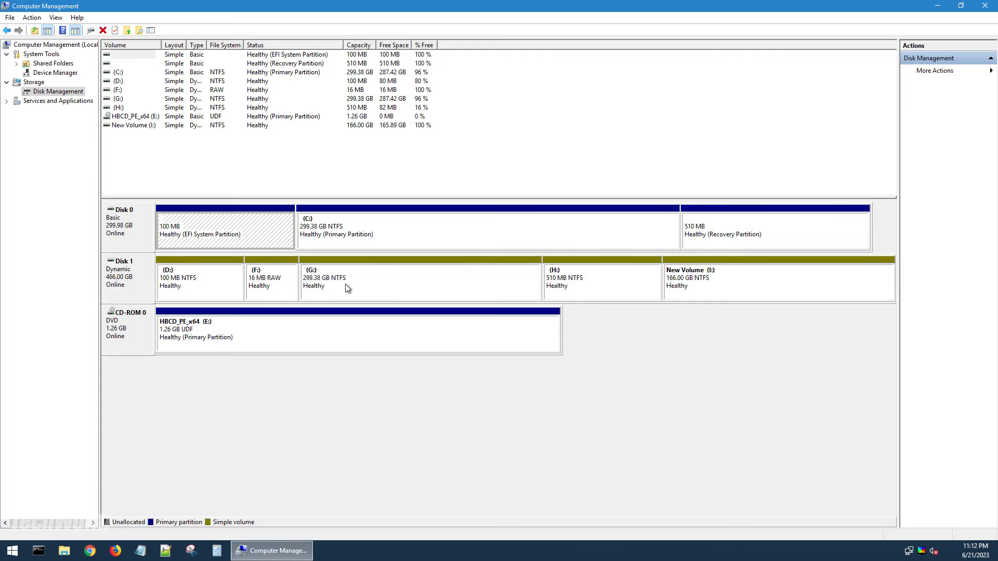
left_click(327, 285)
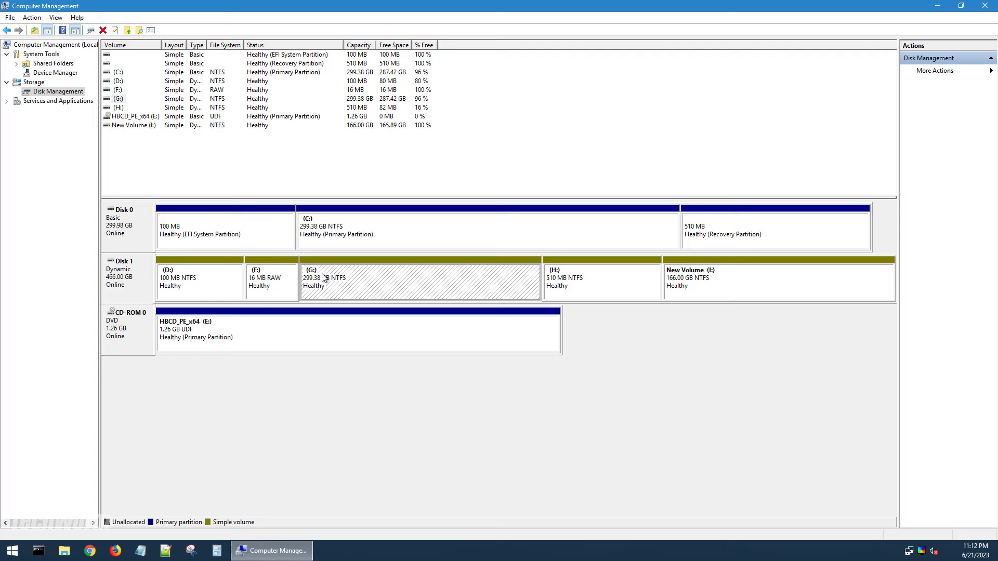
left_click(201, 278)
left_click(682, 246)
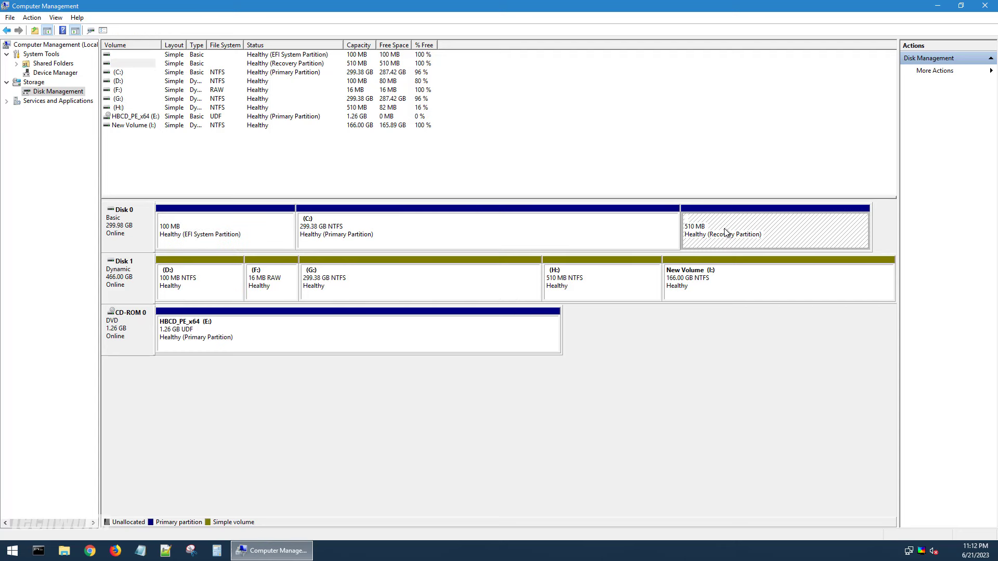
left_click(591, 282)
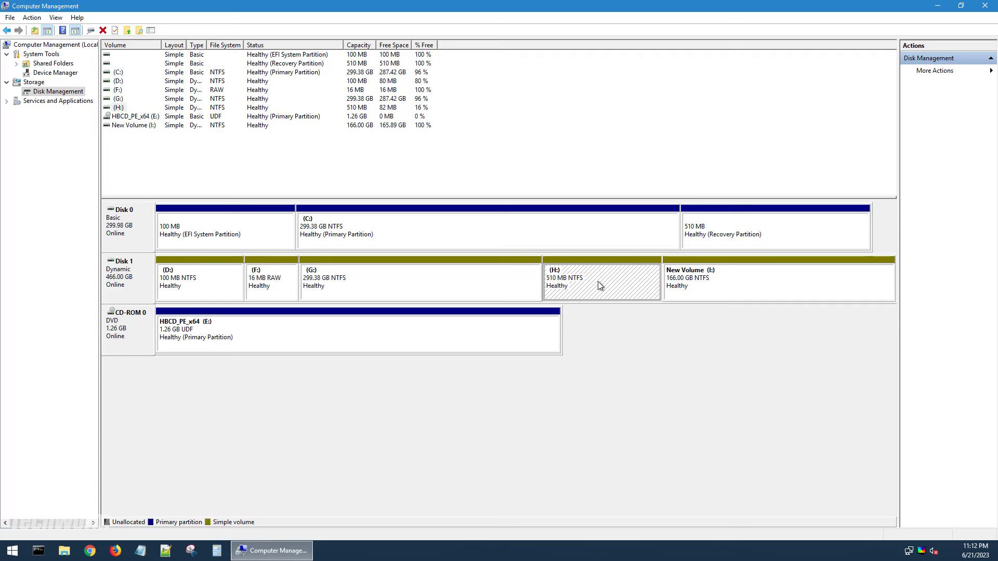